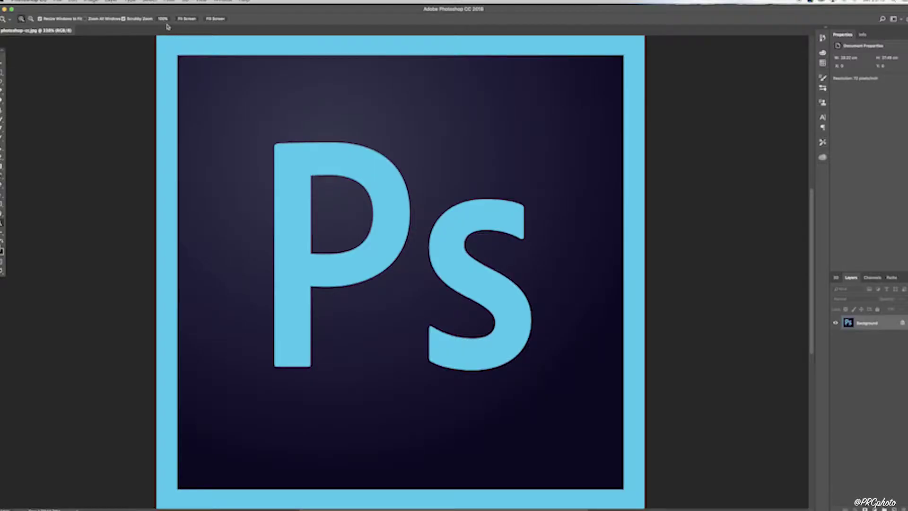
# - Compare the image at the 100%, Fit Screen and Fill Screen zoom levels
pyautogui.click(162, 21)
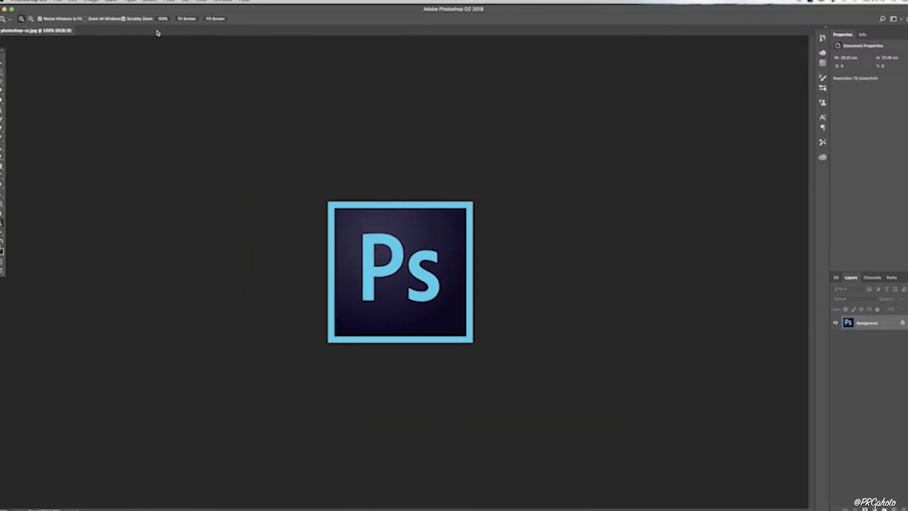
pyautogui.click(188, 20)
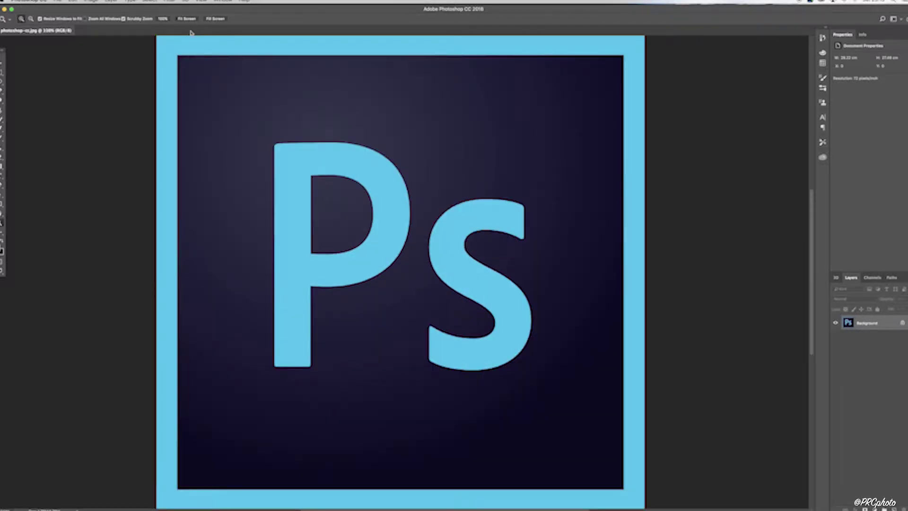
pyautogui.click(215, 18)
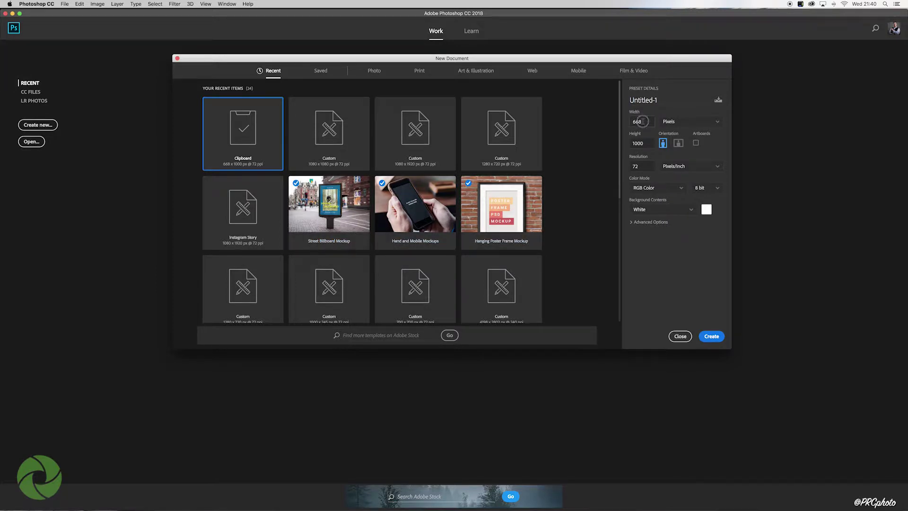
# - Set width and height to 1080 pixels and create the blank document
pyautogui.click(641, 122)
pyautogui.write('1080')
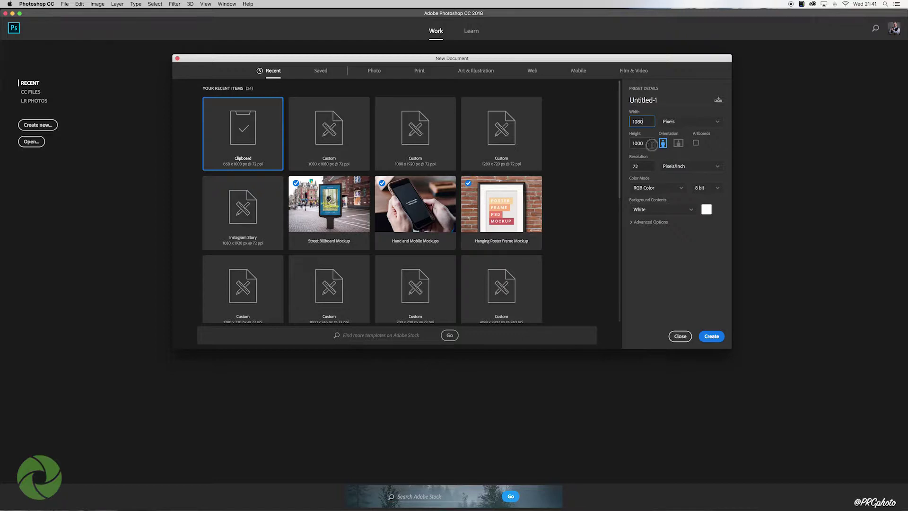
pyautogui.click(648, 144)
pyautogui.write('108-')
pyautogui.write('0')
pyautogui.click(712, 336)
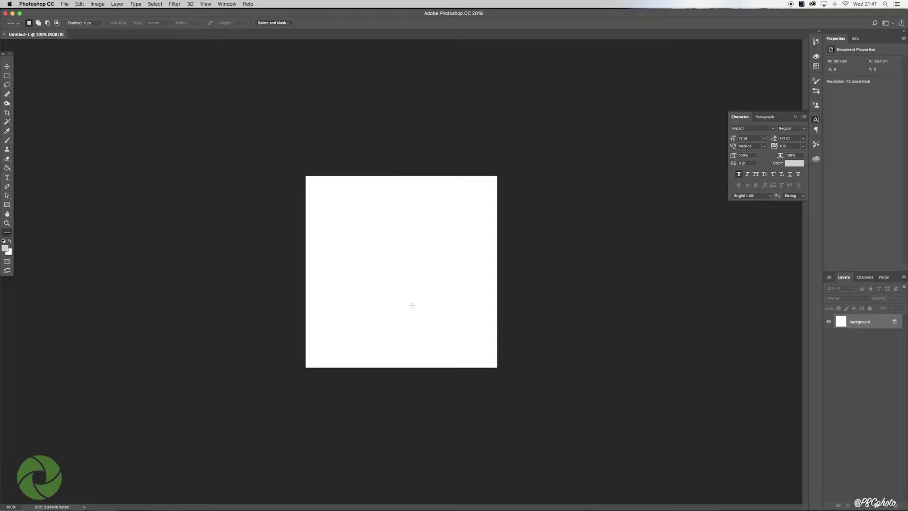
# - Add a View > New Guide Layout with 2 columns and 2 rows
pyautogui.click(206, 4)
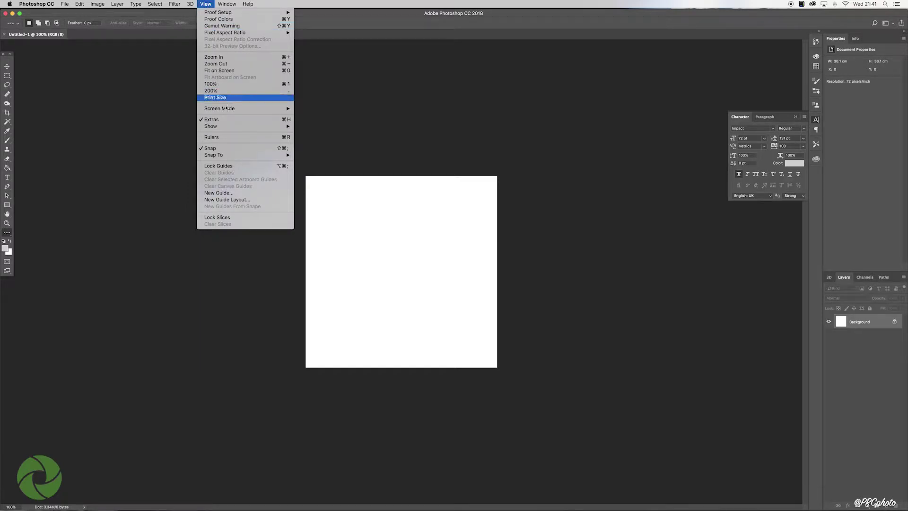
pyautogui.click(227, 200)
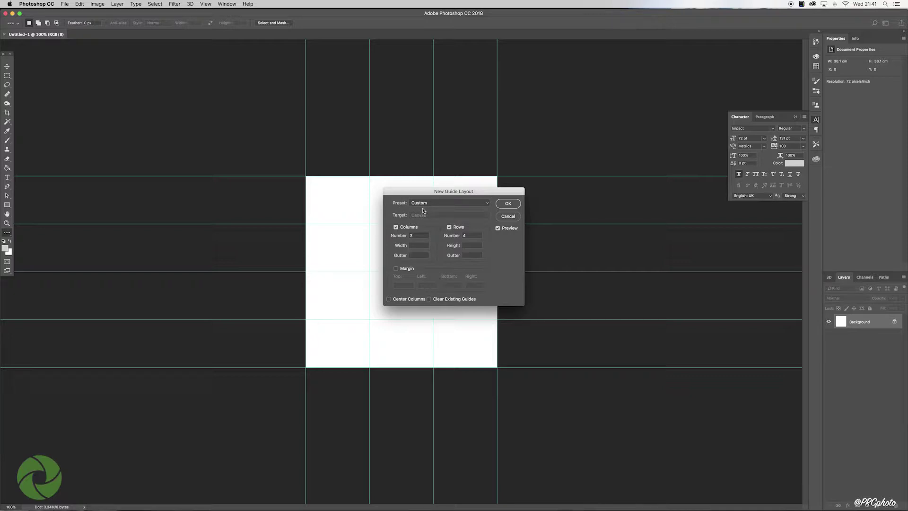
pyautogui.doubleClick(410, 235)
pyautogui.write('2')
pyautogui.doubleClick(462, 236)
pyautogui.write('2')
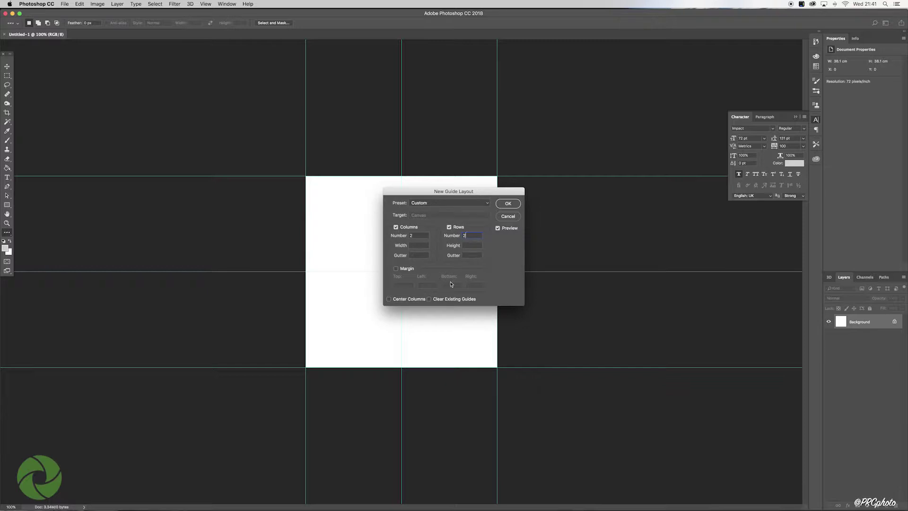
pyautogui.click(507, 204)
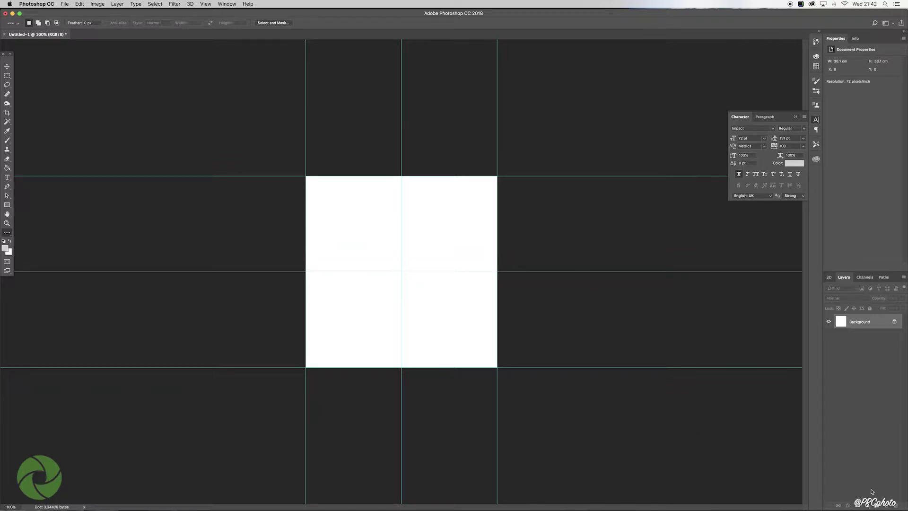
# - Add a new layer, choose the Rectangular Marquee, and set the foreground colour to pink f67ef7
pyautogui.click(888, 506)
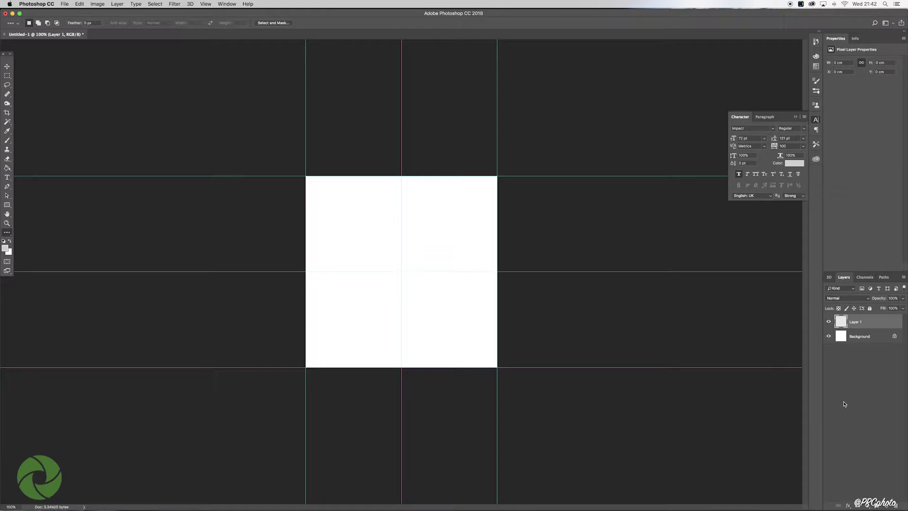
pyautogui.click(8, 77)
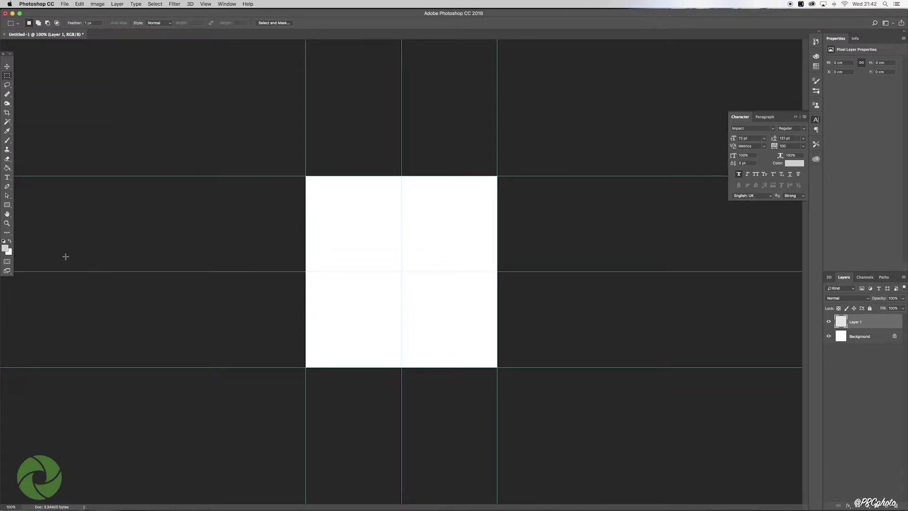
pyautogui.click(5, 248)
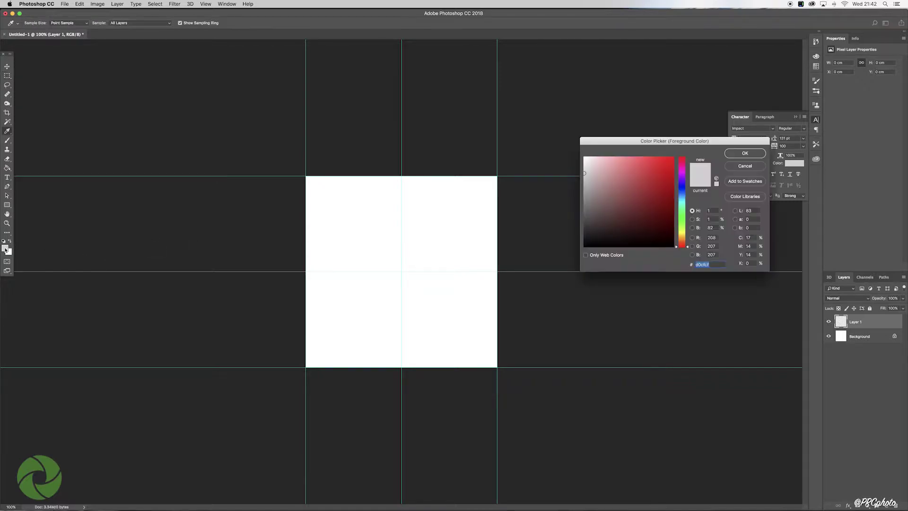
pyautogui.click(682, 171)
pyautogui.click(628, 160)
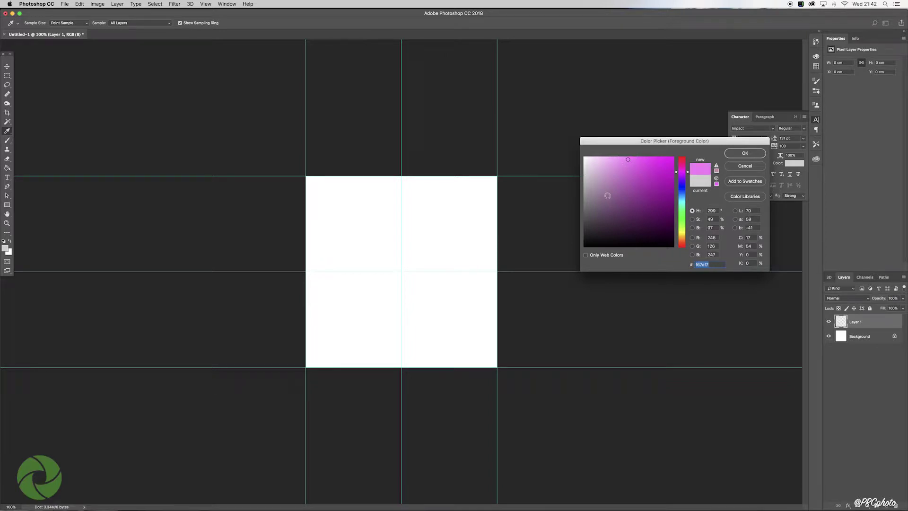
pyautogui.click(744, 154)
pyautogui.press('m')
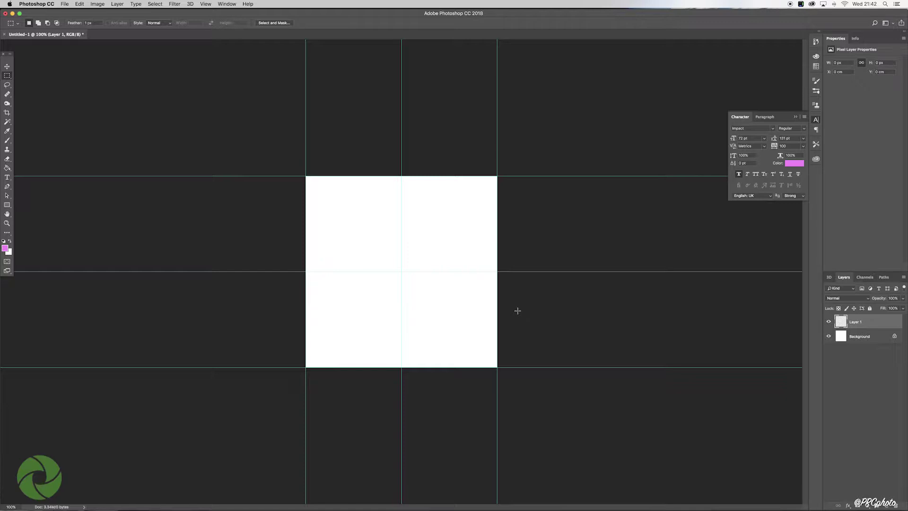
# - Select the top-left quarter of the canvas and fill it with pink
pyautogui.moveTo(306, 175); pyautogui.dragTo(399, 271)
pyautogui.rightClick(360, 230)
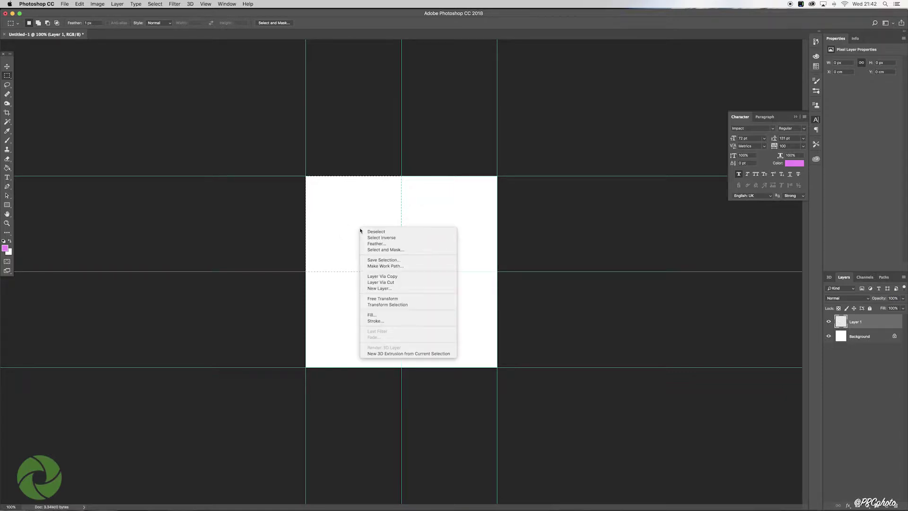
pyautogui.click(372, 315)
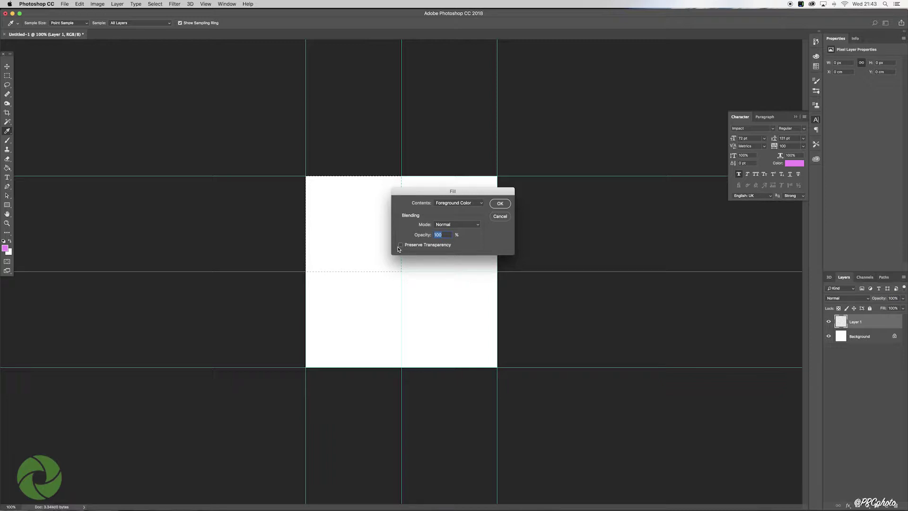
pyautogui.click(500, 204)
pyautogui.press('m')
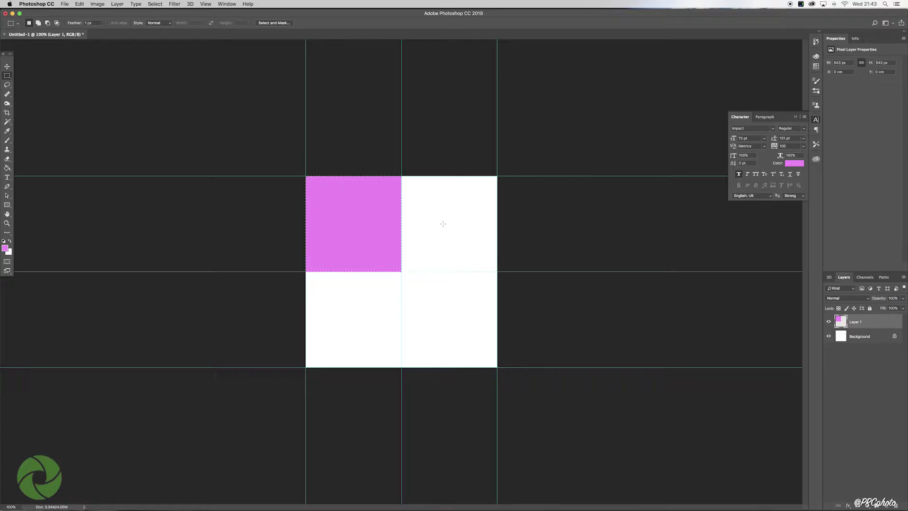
# - On a new layer, fill the top-right quarter with blue-violet
pyautogui.click(886, 504)
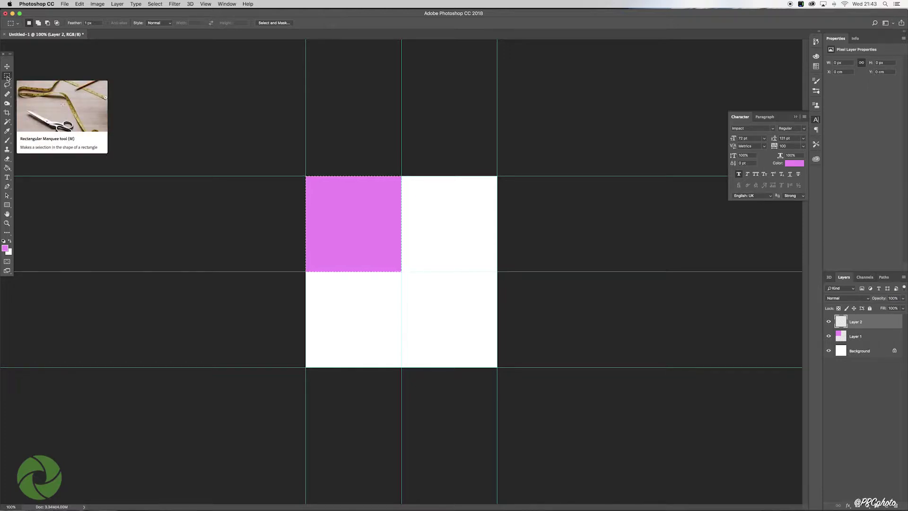
pyautogui.click(5, 247)
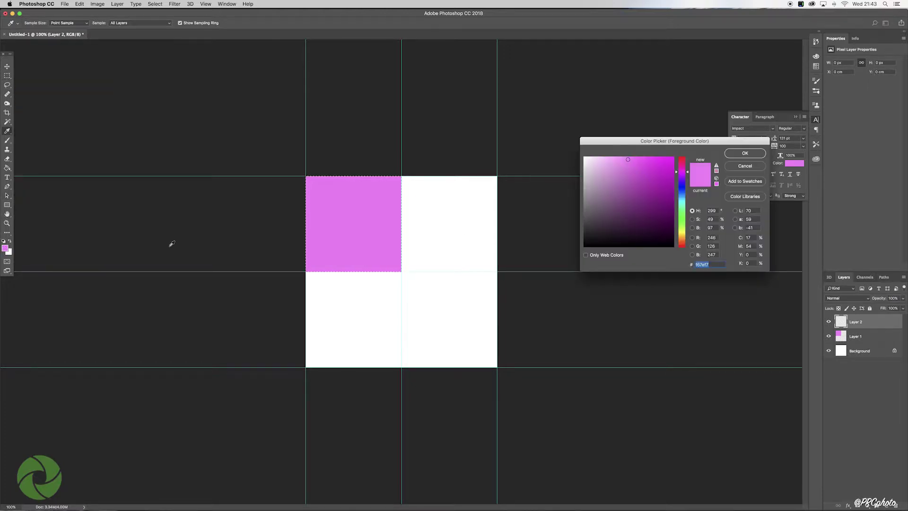
pyautogui.click(681, 185)
pyautogui.click(745, 153)
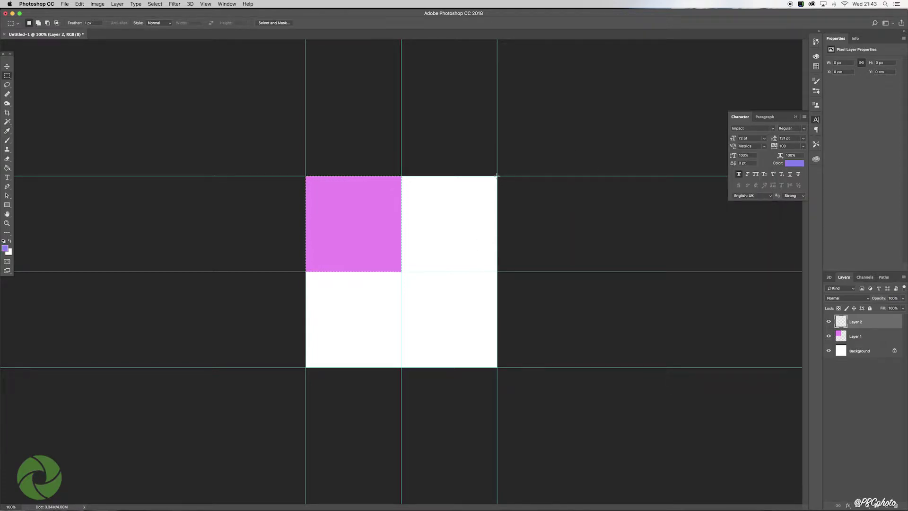
pyautogui.moveTo(496, 176); pyautogui.dragTo(401, 270)
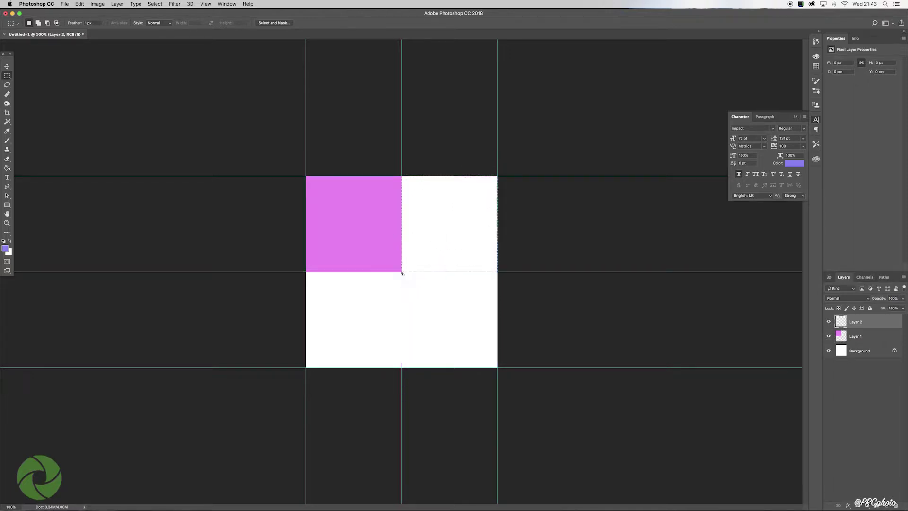
pyautogui.rightClick(441, 244)
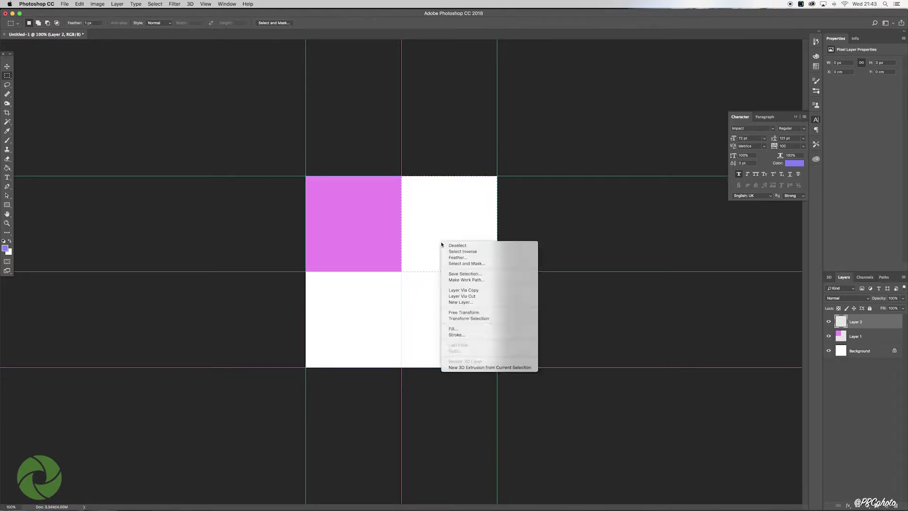
pyautogui.click(458, 332)
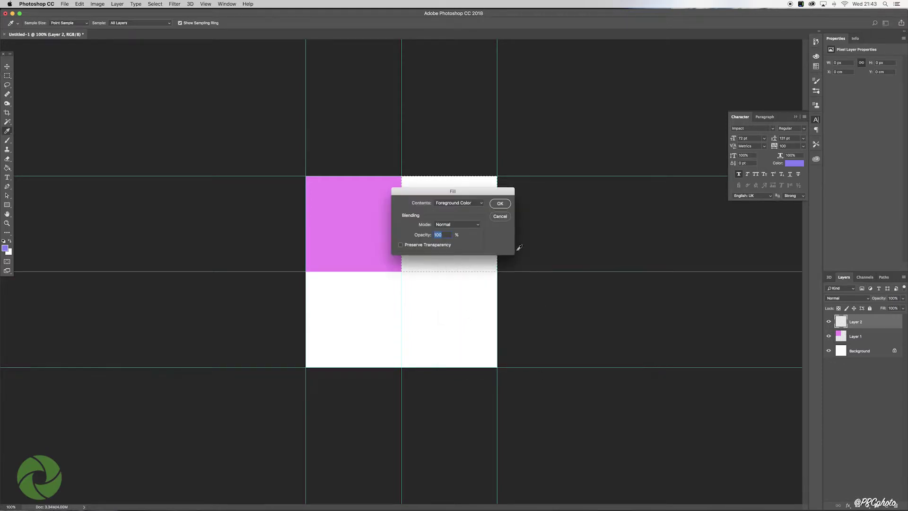
pyautogui.click(502, 205)
pyautogui.press('m')
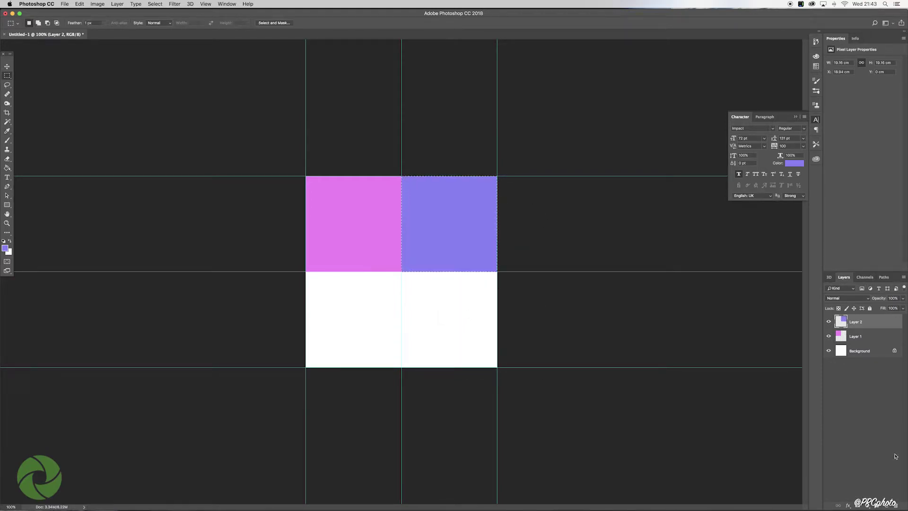
# - On a new layer, fill the bottom-left quarter with mint green
pyautogui.click(885, 506)
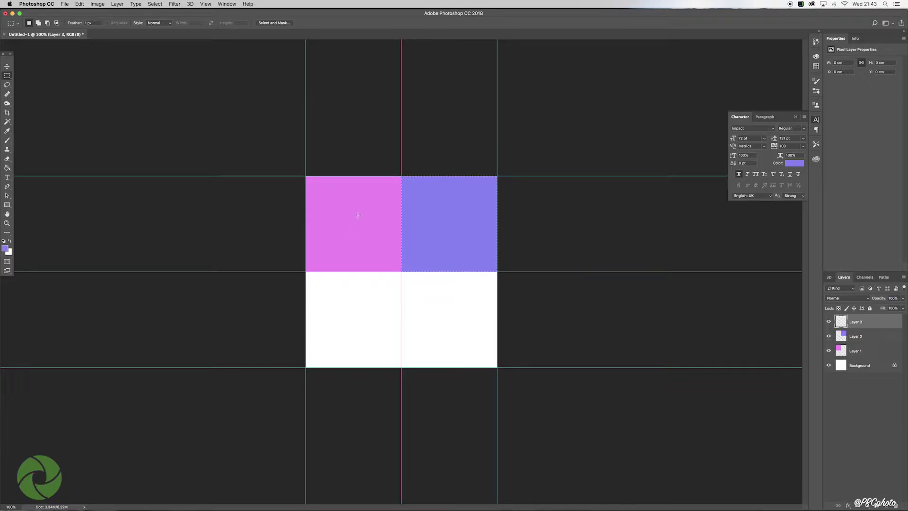
pyautogui.click(5, 248)
pyautogui.click(614, 171)
pyautogui.click(752, 152)
pyautogui.moveTo(305, 367); pyautogui.dragTo(401, 271)
pyautogui.rightClick(364, 313)
pyautogui.click(378, 409)
pyautogui.click(500, 203)
# - On a new layer, fill the bottom-right quarter with light green, then deselect
pyautogui.press('super+alt+shift+n')
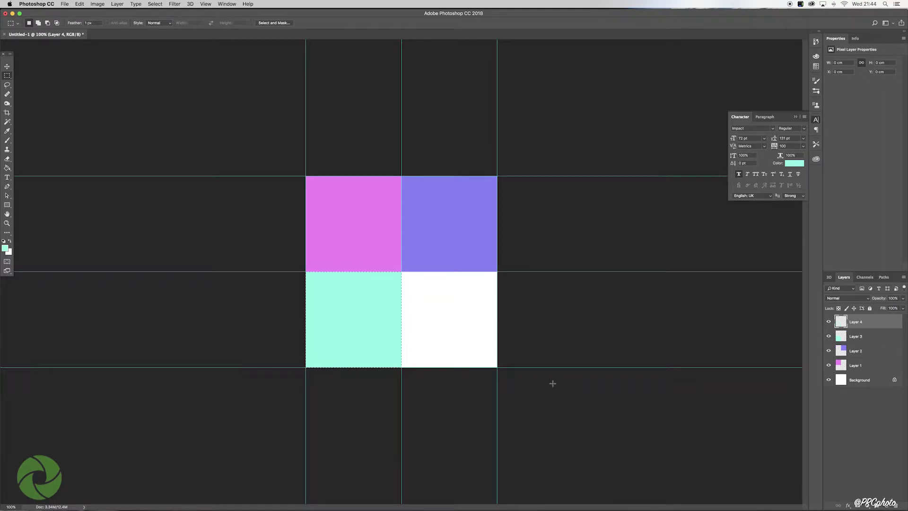
pyautogui.click(5, 247)
pyautogui.click(658, 161)
pyautogui.click(751, 152)
pyautogui.moveTo(497, 367); pyautogui.dragTo(401, 271)
pyautogui.rightClick(428, 313)
pyautogui.click(444, 404)
pyautogui.click(500, 203)
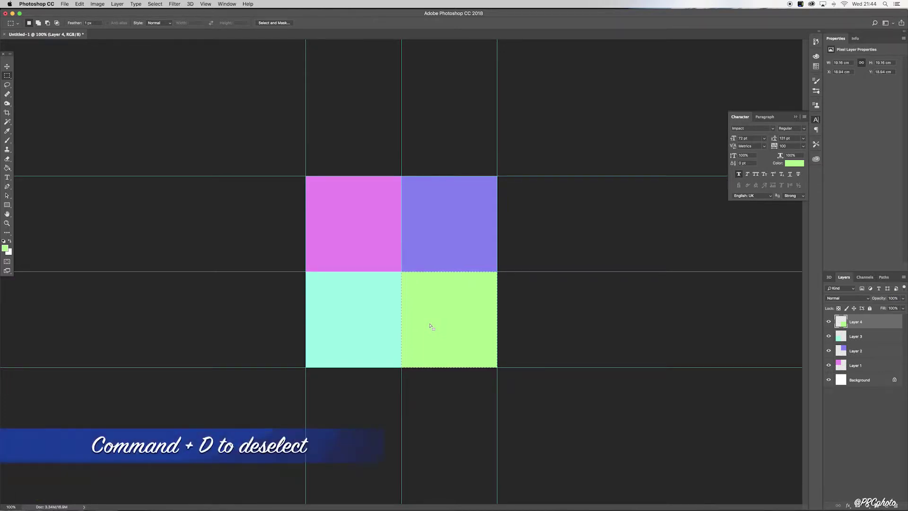
pyautogui.press('super+d')
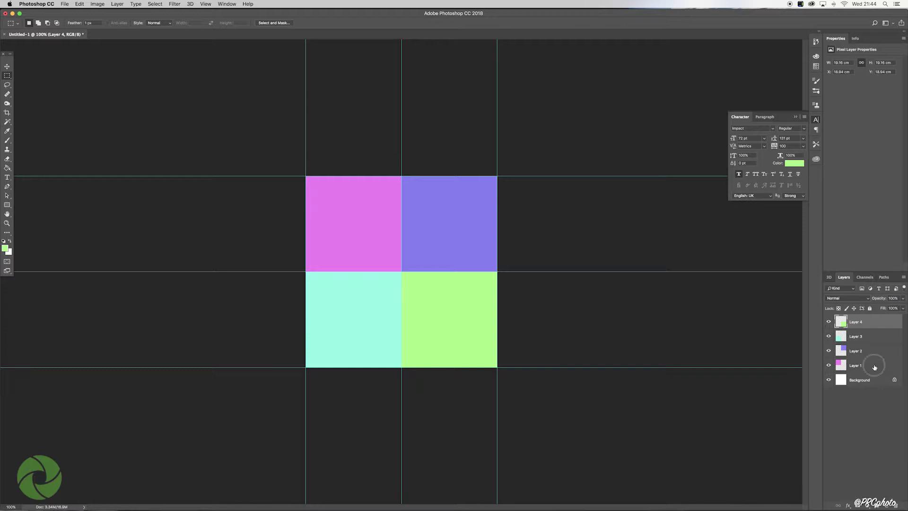
pyautogui.click(874, 366)
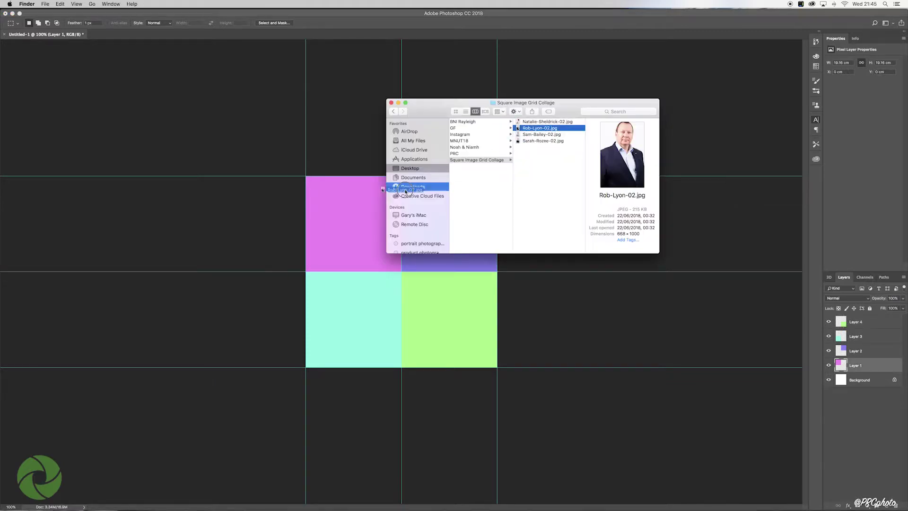
pyautogui.moveTo(540, 128); pyautogui.dragTo(360, 233)
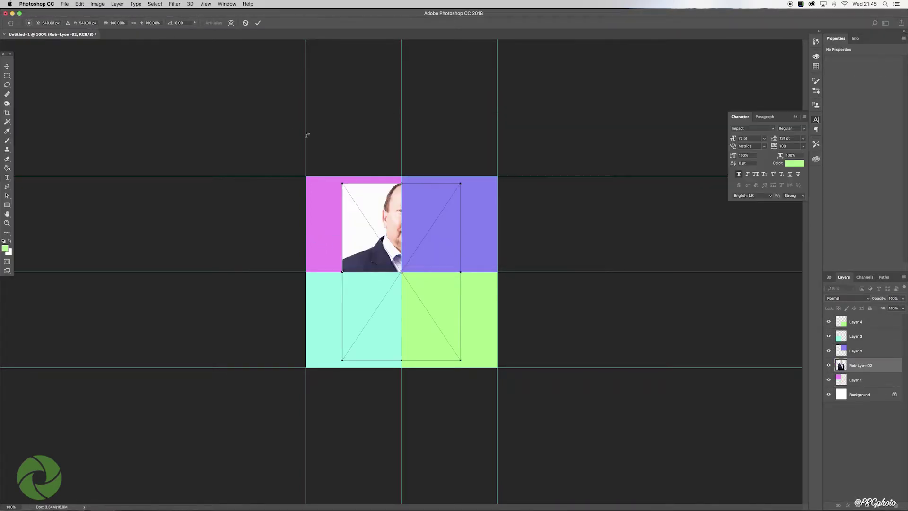
pyautogui.moveTo(387, 218); pyautogui.dragTo(341, 215)
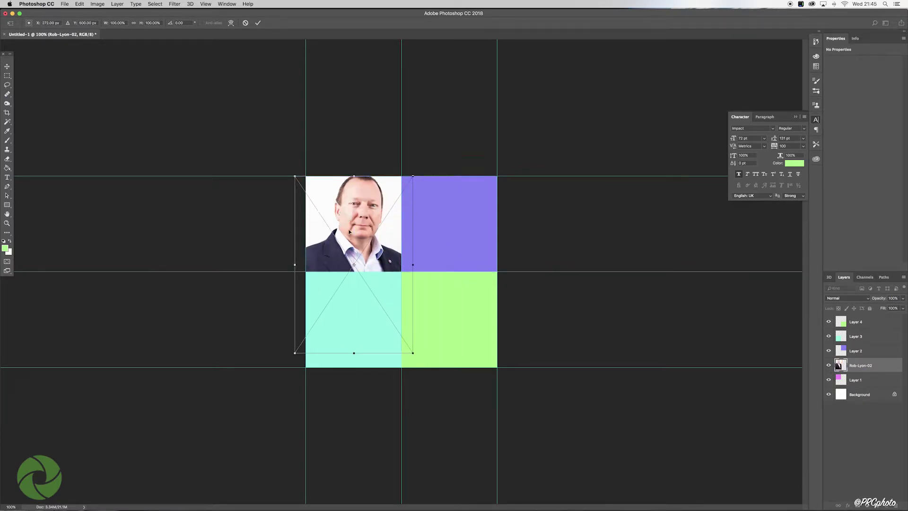
pyautogui.click(258, 24)
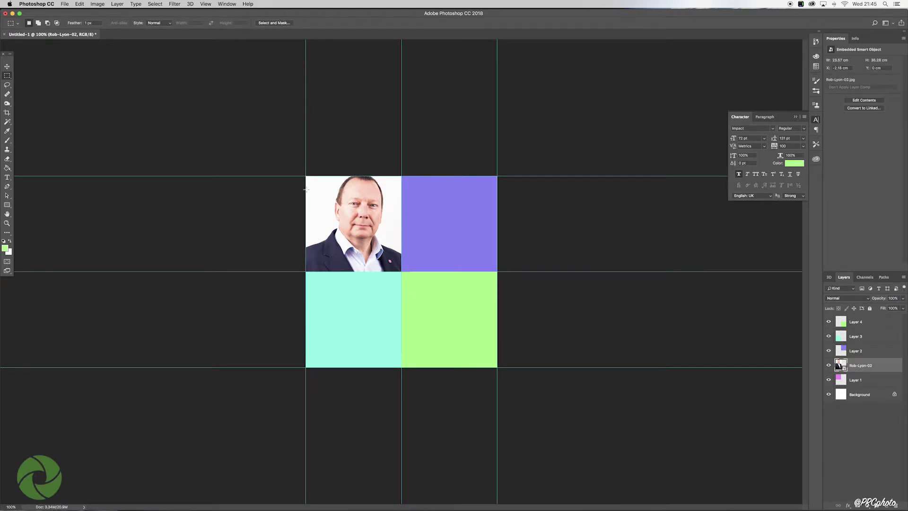
pyautogui.rightClick(884, 369)
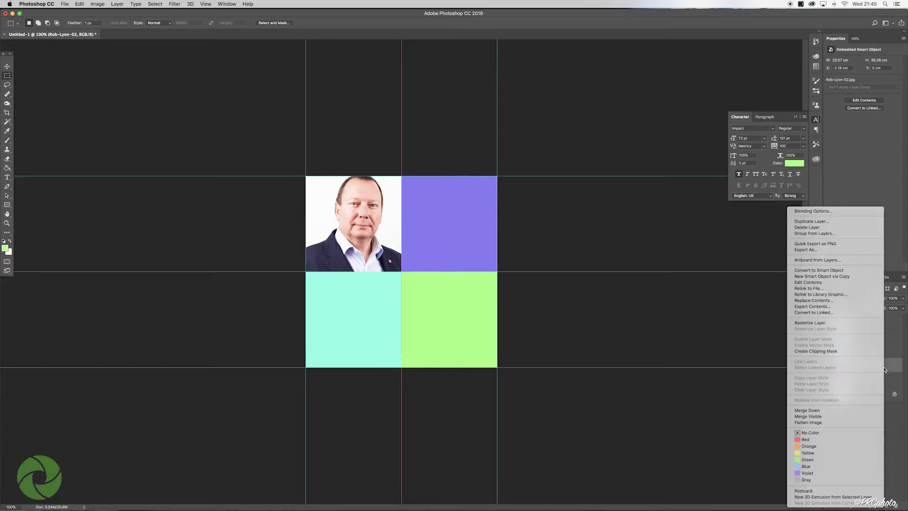
pyautogui.click(815, 351)
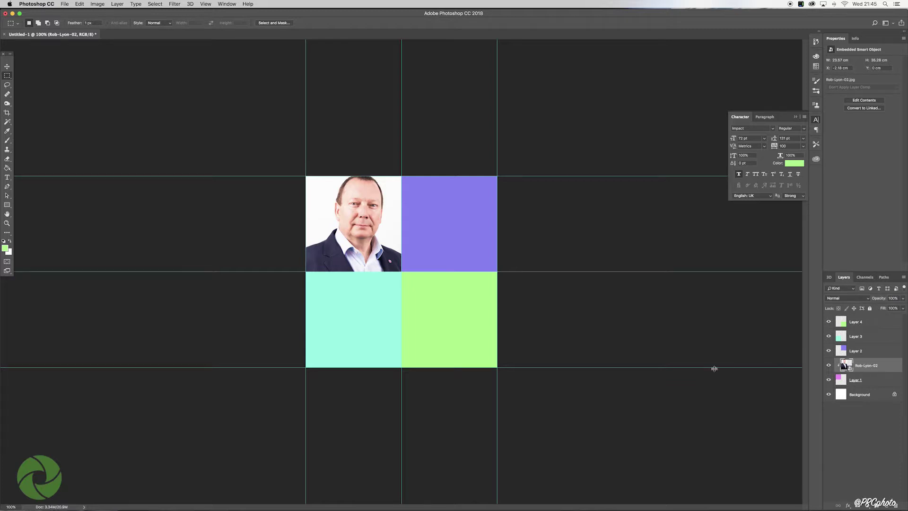
pyautogui.press('super+t')
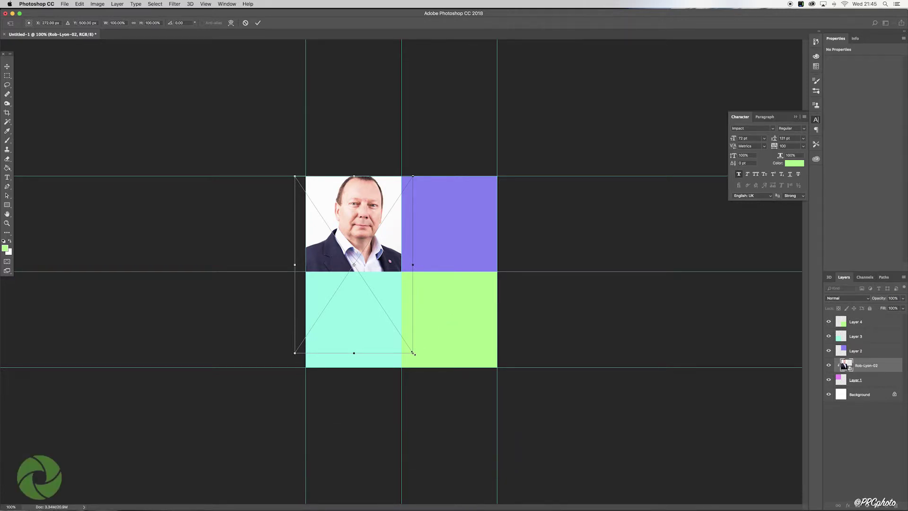
pyautogui.moveTo(413, 353); pyautogui.dragTo(406, 329)
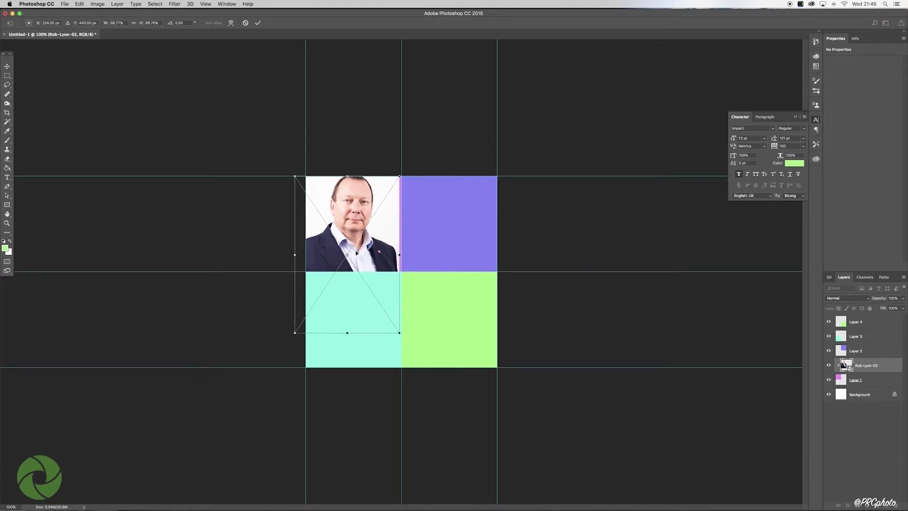
pyautogui.moveTo(356, 253); pyautogui.dragTo(360, 251)
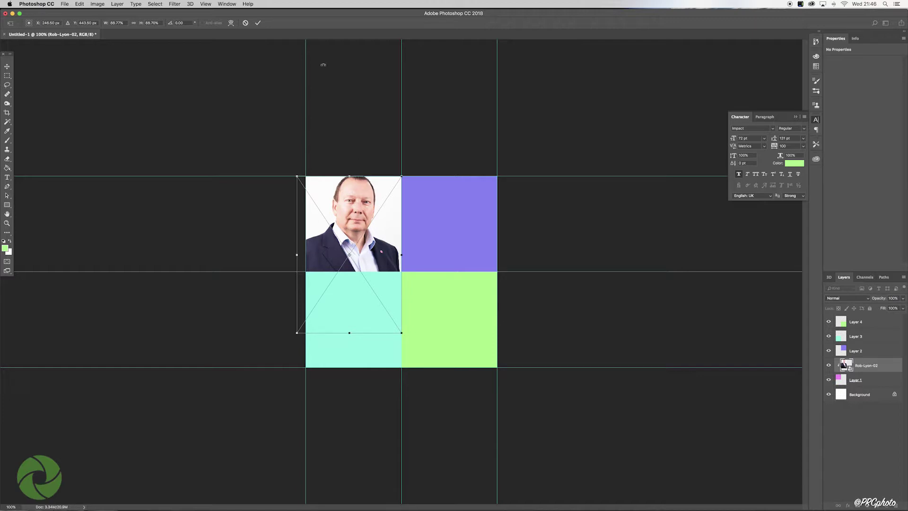
pyautogui.click(258, 23)
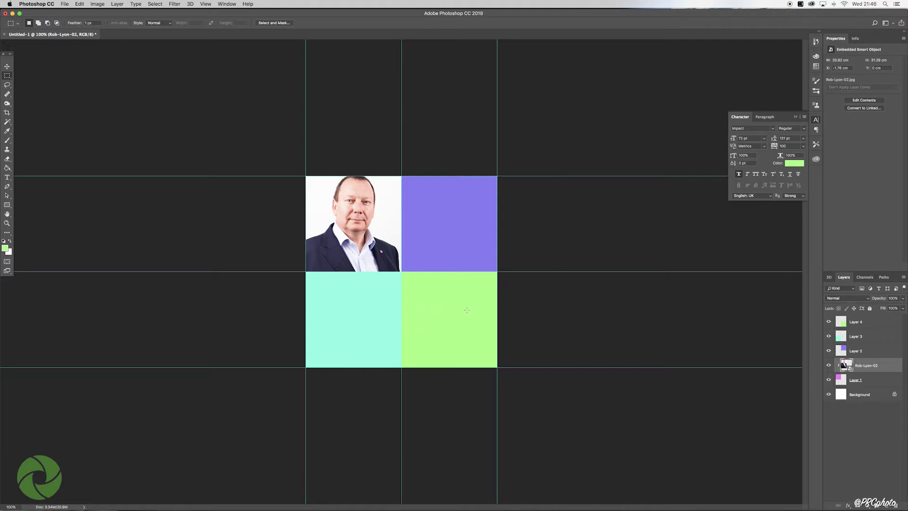
pyautogui.click(883, 352)
pyautogui.press('super+Tab')
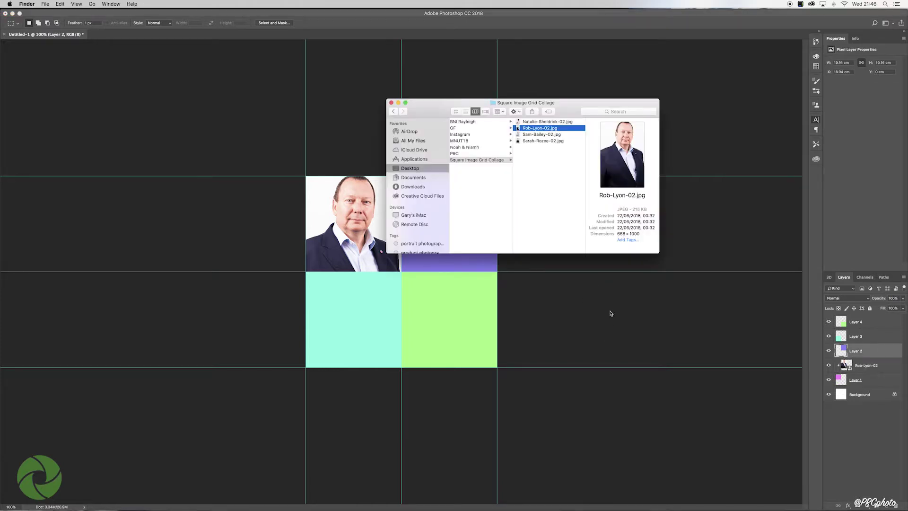
pyautogui.click(538, 122)
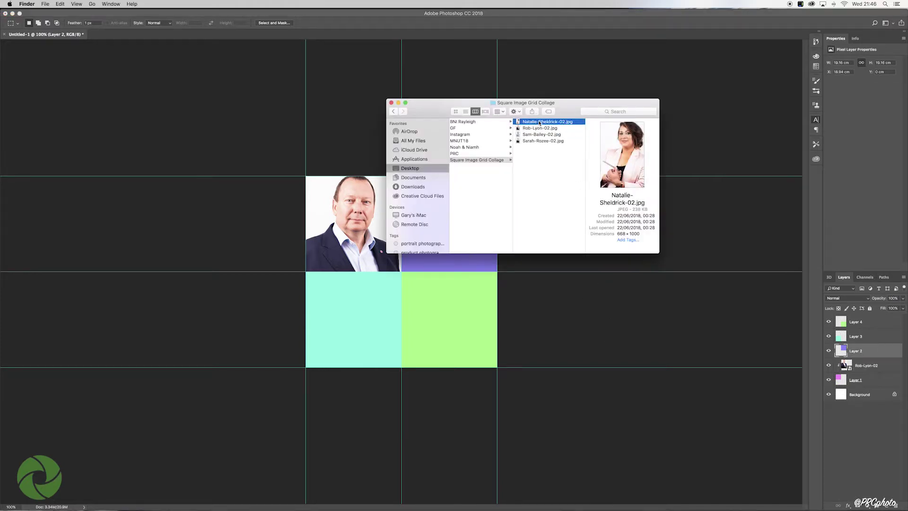
pyautogui.moveTo(539, 121); pyautogui.dragTo(440, 279)
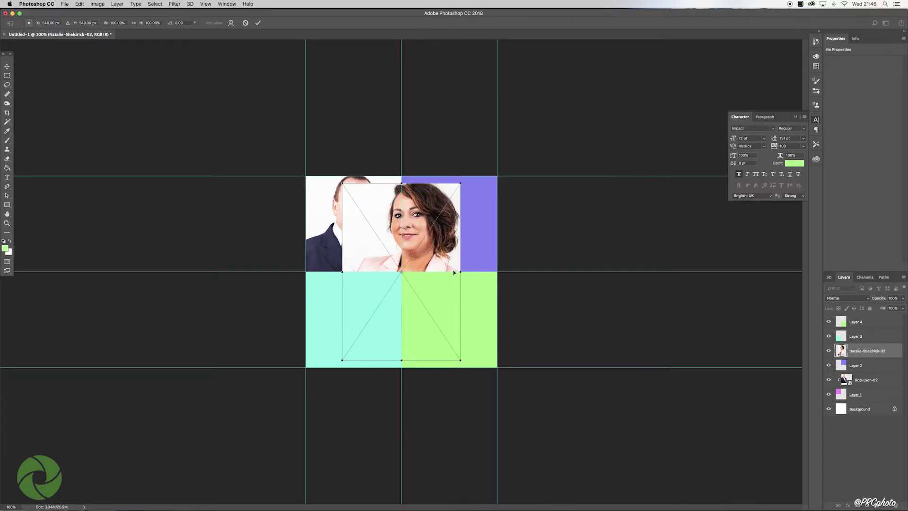
pyautogui.moveTo(407, 243); pyautogui.dragTo(448, 235)
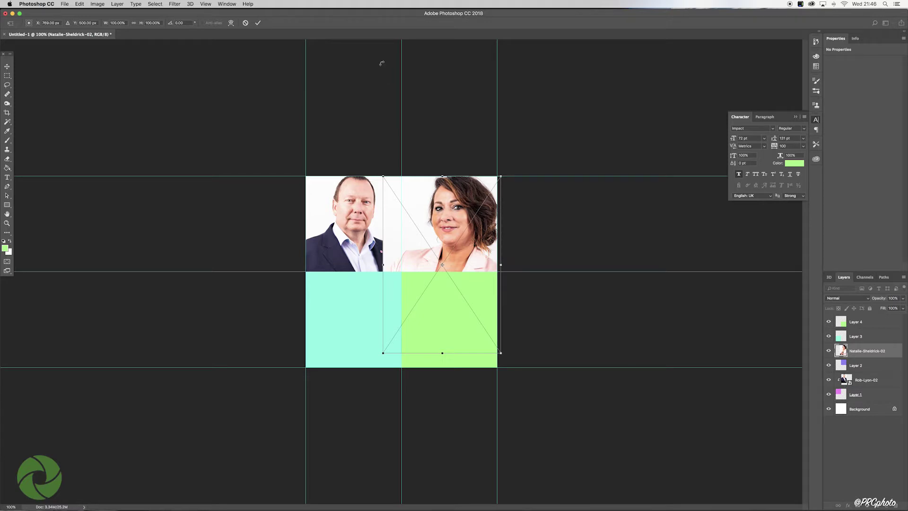
pyautogui.click(260, 24)
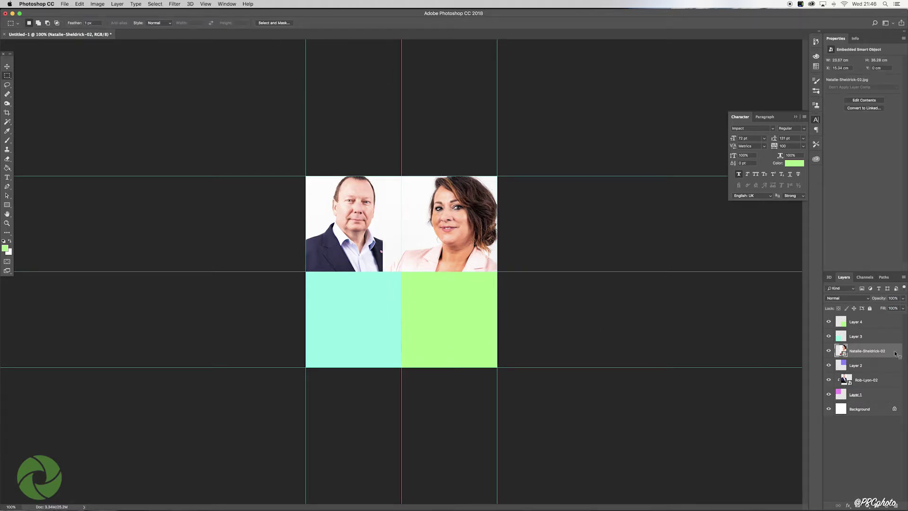
pyautogui.rightClick(894, 353)
pyautogui.click(850, 351)
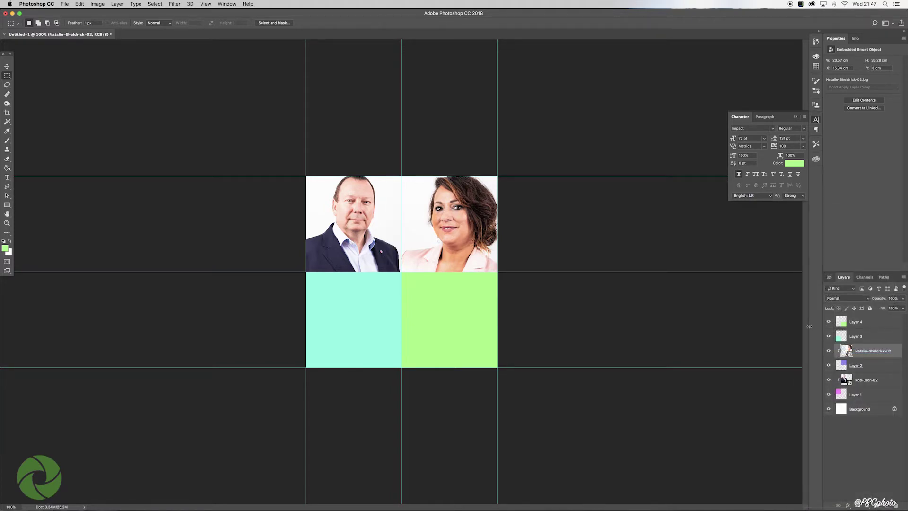
pyautogui.press('super+t')
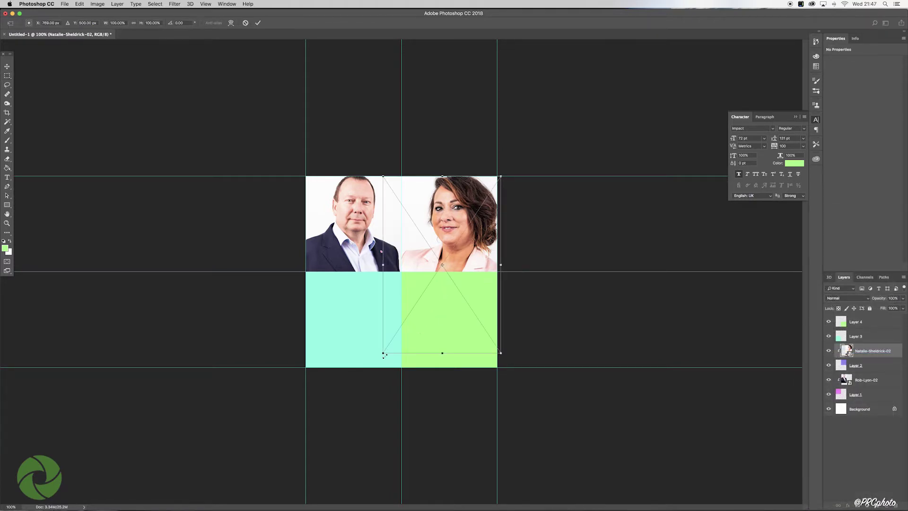
pyautogui.moveTo(382, 352); pyautogui.dragTo(396, 332)
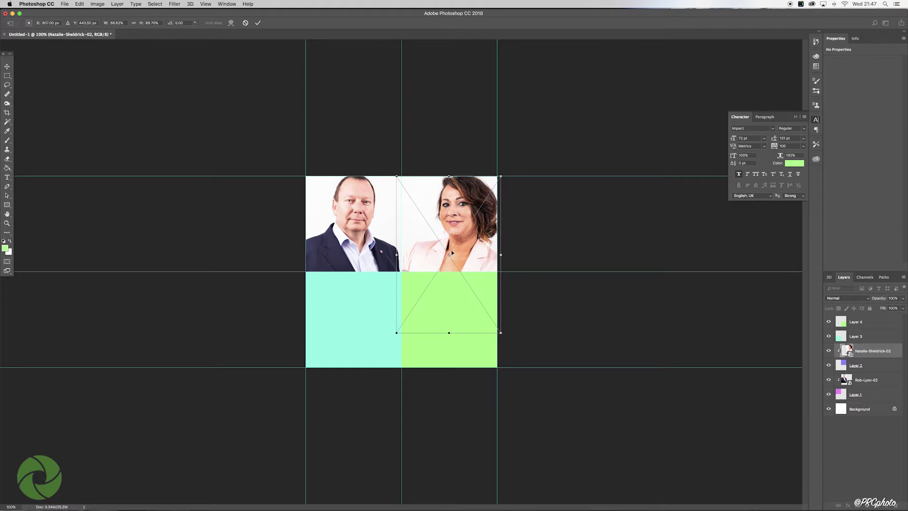
pyautogui.moveTo(449, 248); pyautogui.dragTo(450, 248)
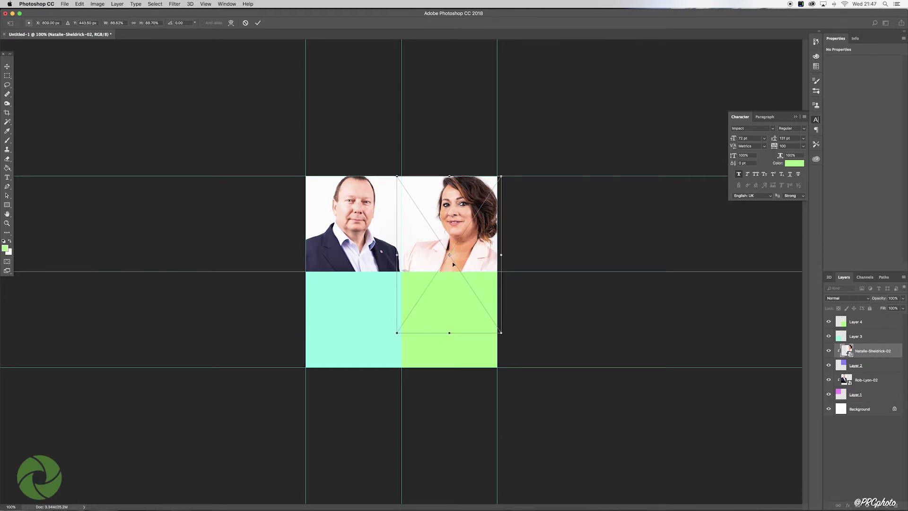
pyautogui.click(257, 22)
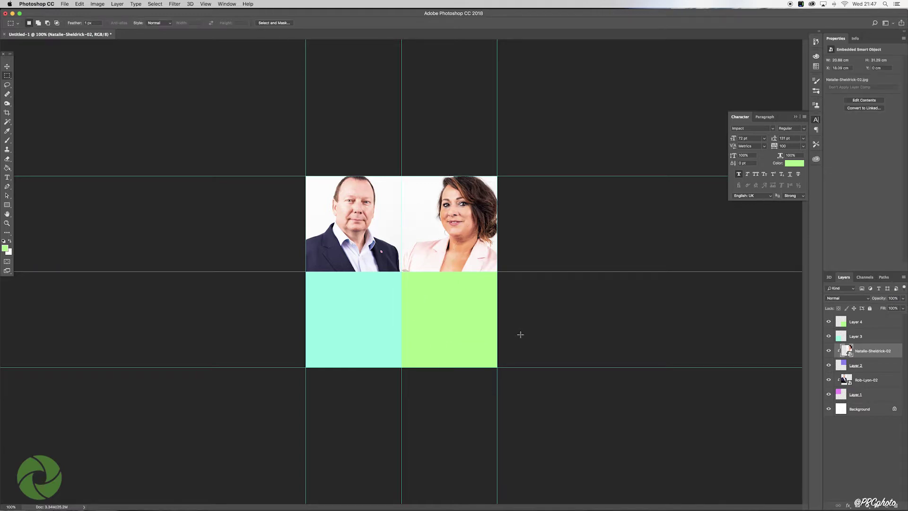
pyautogui.click(878, 338)
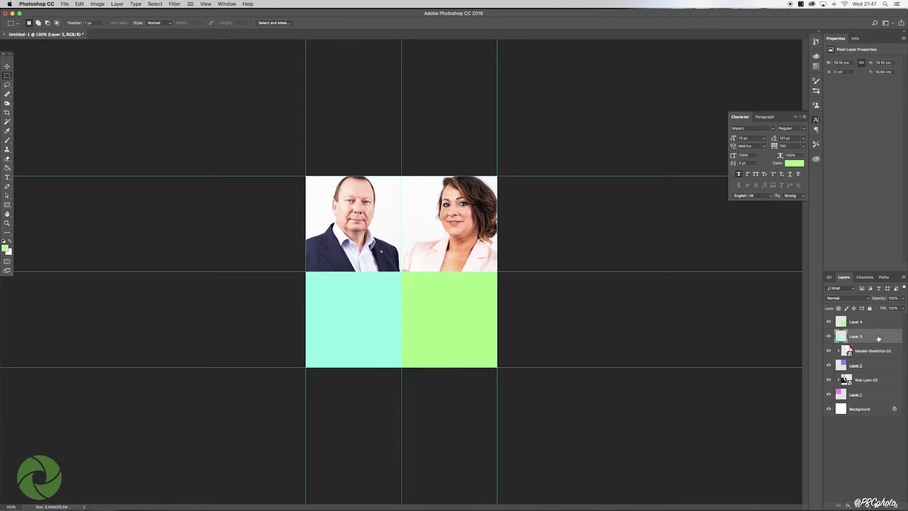
pyautogui.press('super+Tab')
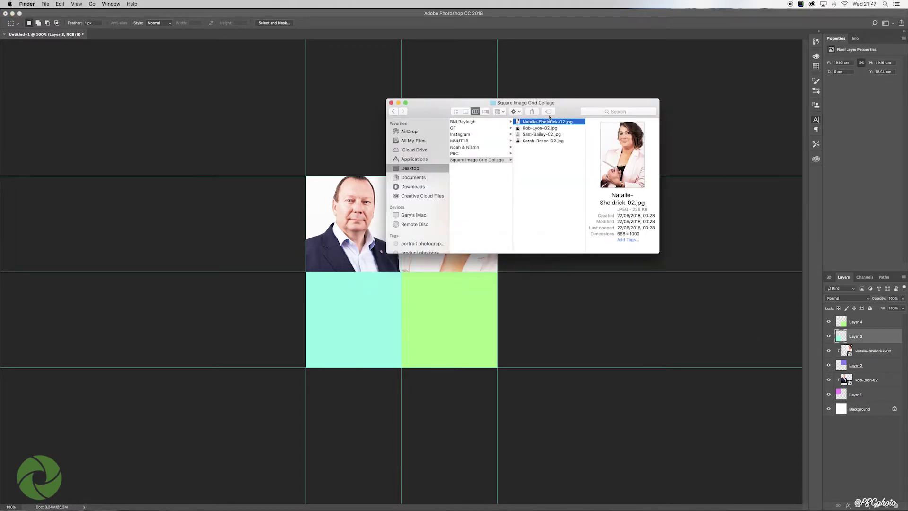
pyautogui.click(542, 134)
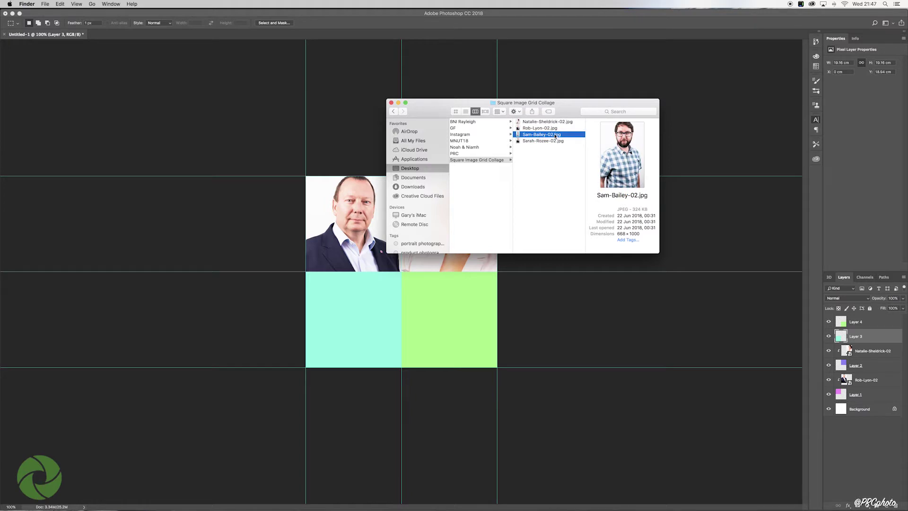
pyautogui.moveTo(558, 136); pyautogui.dragTo(376, 329)
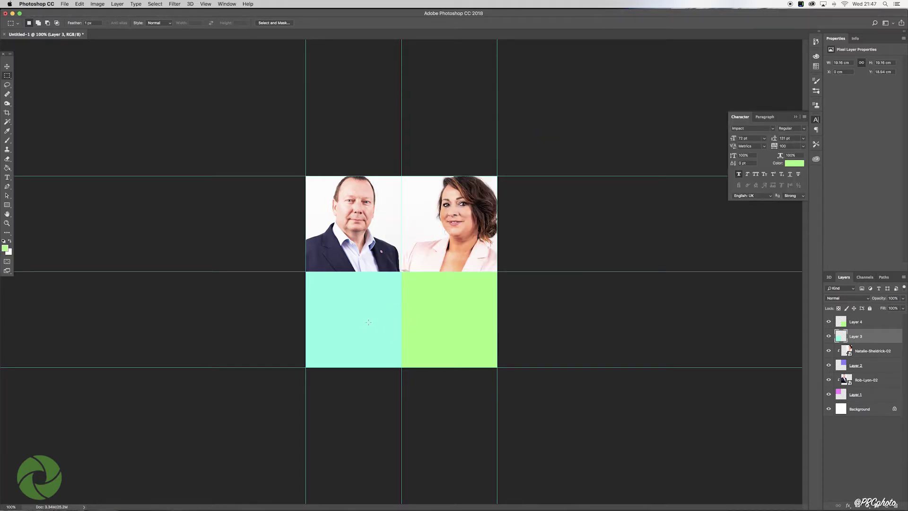
pyautogui.press('super+Tab')
pyautogui.moveTo(547, 138); pyautogui.dragTo(403, 271)
pyautogui.moveTo(416, 215); pyautogui.dragTo(372, 307)
pyautogui.press('Return')
pyautogui.rightClick(883, 336)
pyautogui.click(839, 350)
pyautogui.hotkey('ctrl', 't')
pyautogui.moveTo(434, 441); pyautogui.dragTo(408, 441)
pyautogui.press('Return')
pyautogui.click(856, 321)
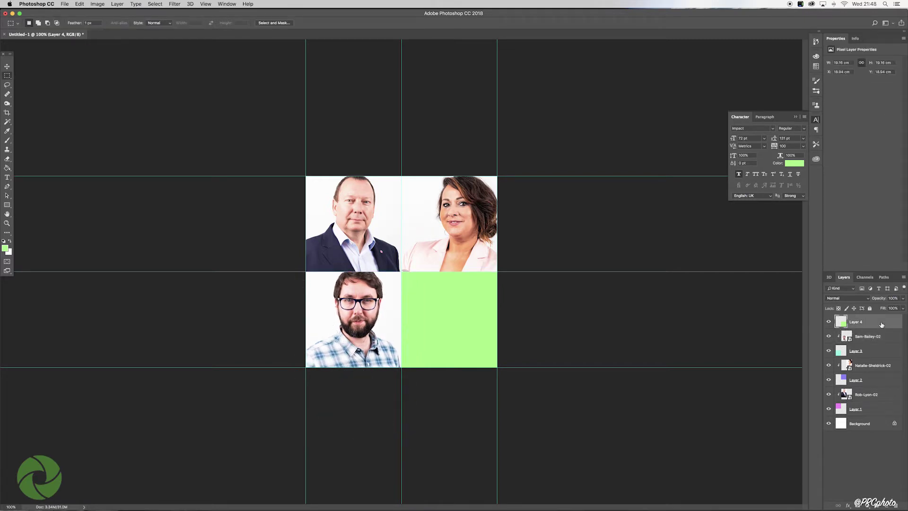
pyautogui.press('super+Tab')
pyautogui.click(544, 141)
pyautogui.moveTo(544, 141); pyautogui.dragTo(462, 307)
pyautogui.click(257, 23)
pyautogui.rightClick(862, 322)
pyautogui.click(839, 351)
pyautogui.hotkey('ctrl', 't')
pyautogui.moveTo(507, 449); pyautogui.dragTo(499, 426)
pyautogui.moveTo(445, 314); pyautogui.dragTo(450, 309)
pyautogui.click(257, 23)
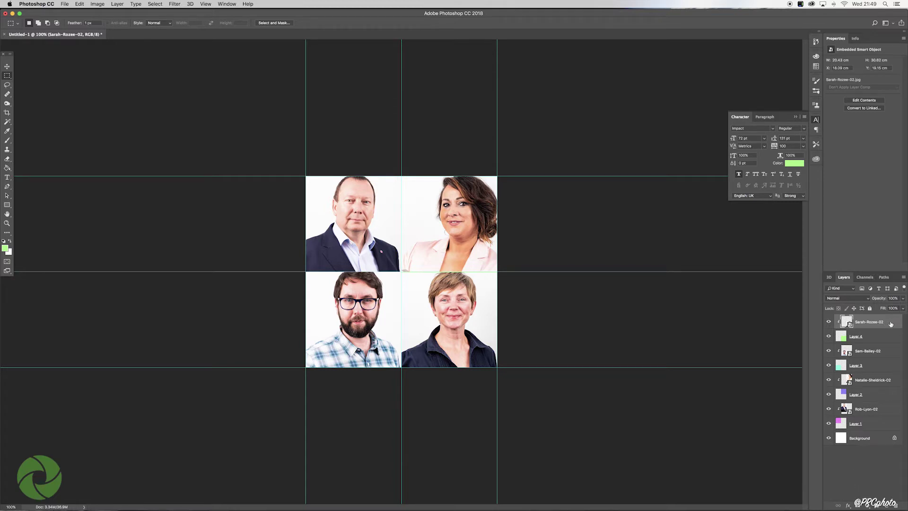
# - Add Layer 5 above the photos and marquee-select the entire 1080 × 1080 grid, then open the selection's context menu
pyautogui.click(887, 505)
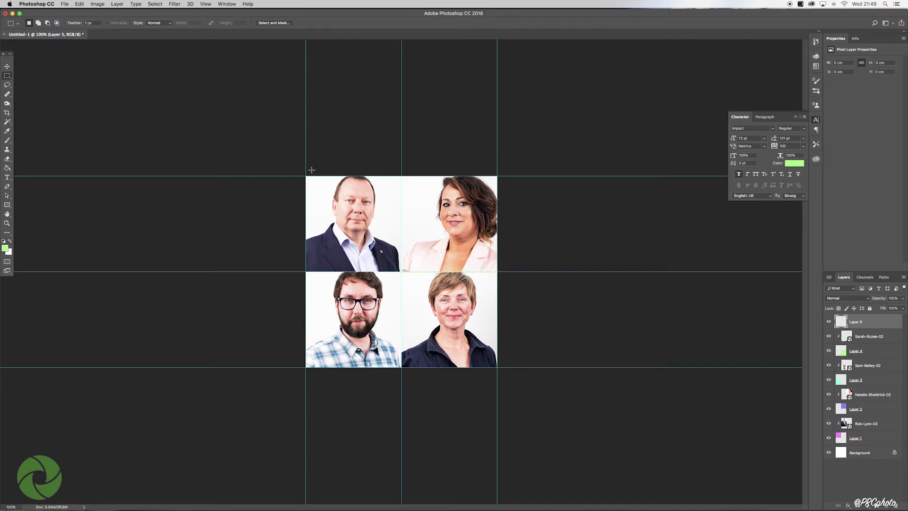
pyautogui.moveTo(305, 176); pyautogui.dragTo(496, 373)
pyautogui.rightClick(484, 368)
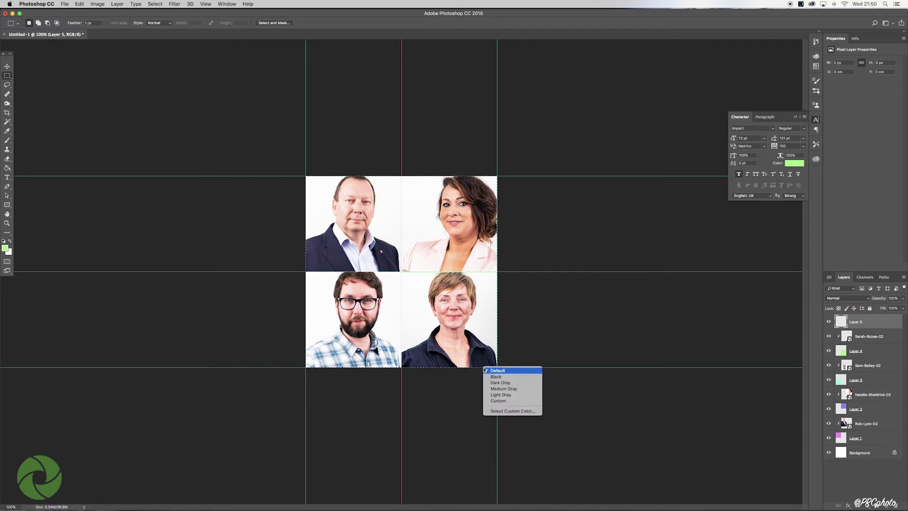
pyautogui.click(476, 373)
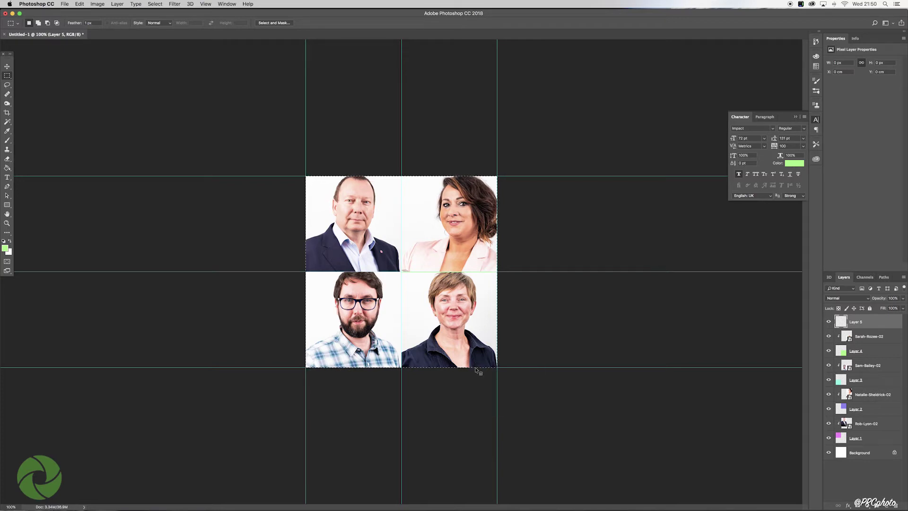
pyautogui.rightClick(476, 368)
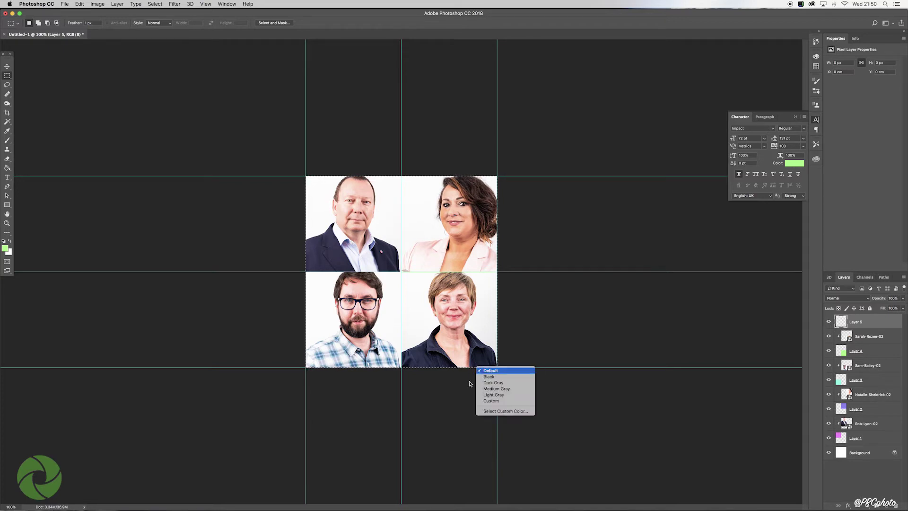
pyautogui.click(469, 383)
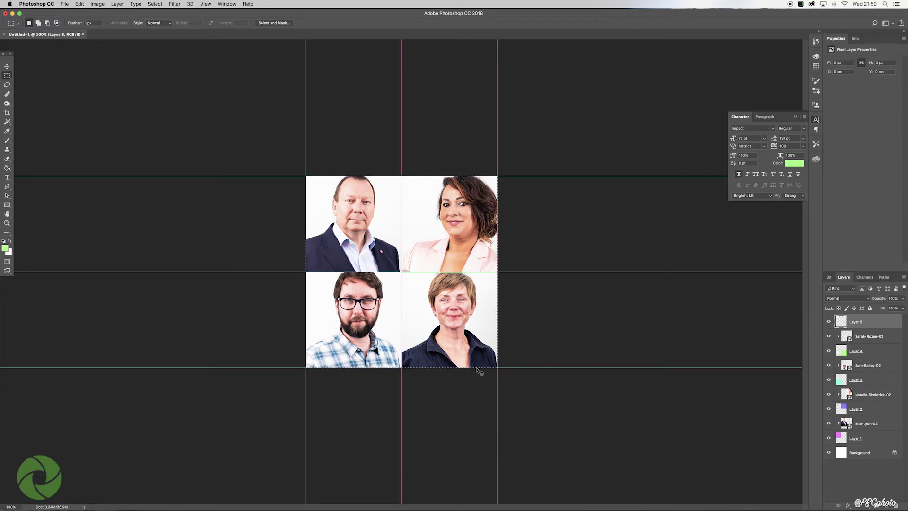
pyautogui.rightClick(477, 369)
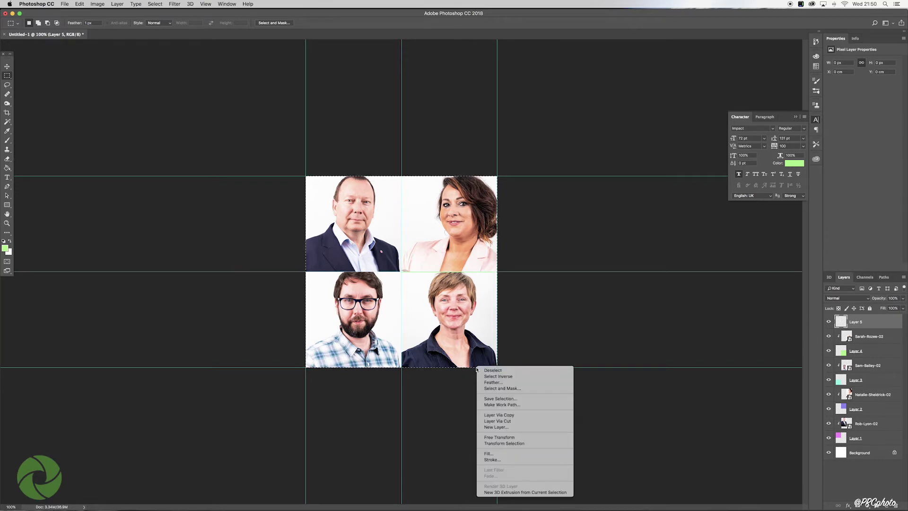
# - Stroke the grid selection with a 10 px grey line located inside the edge
pyautogui.click(494, 461)
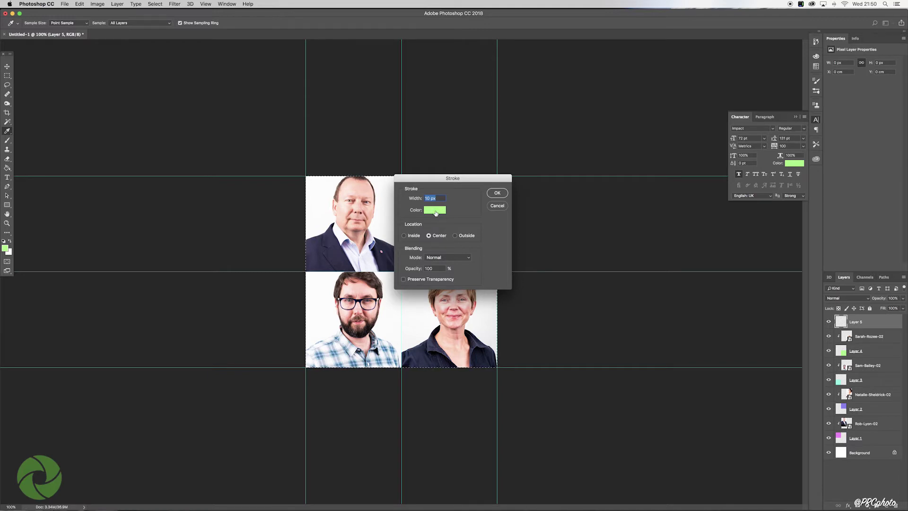
pyautogui.click(434, 210)
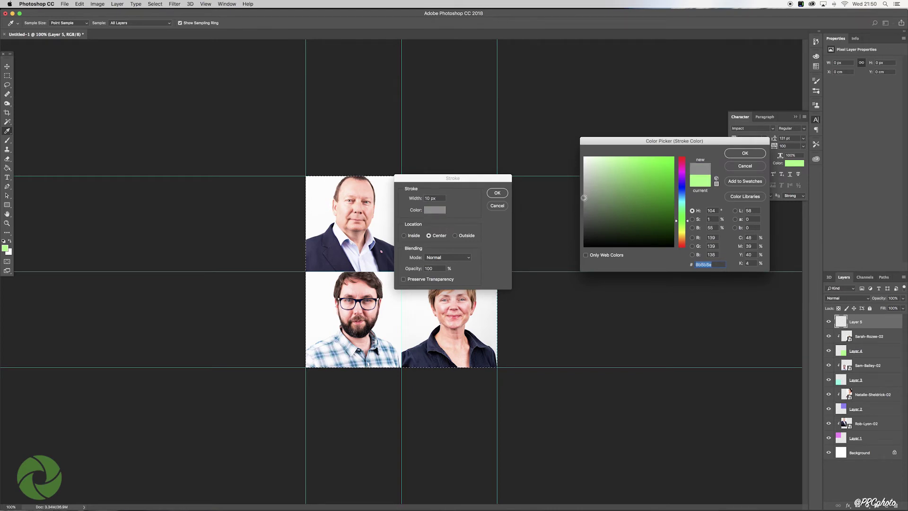
pyautogui.click(743, 154)
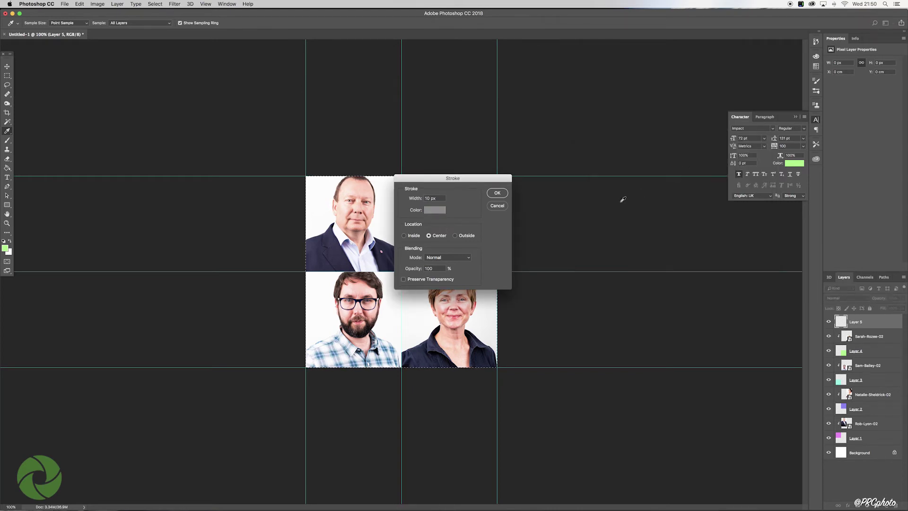
pyautogui.click(404, 236)
pyautogui.click(498, 193)
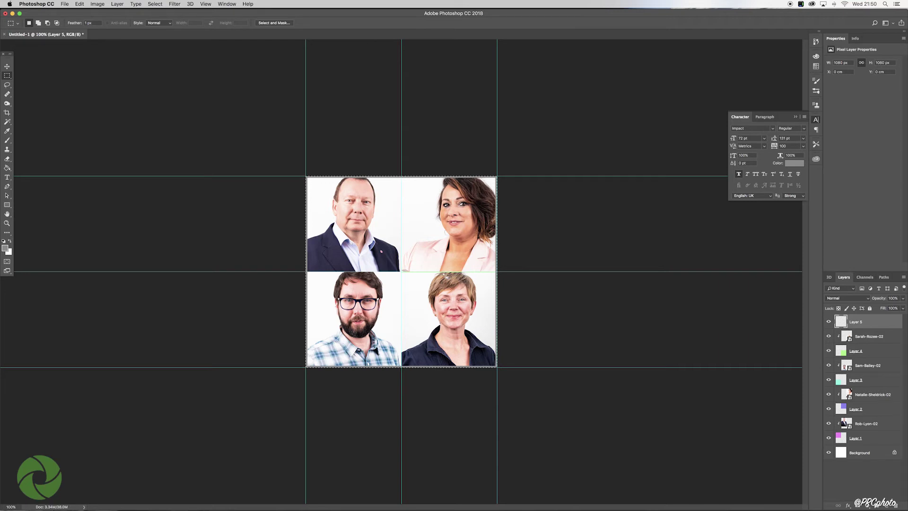
# - Select a single pixel row on the middle horizontal guide and stroke it grey, centred
pyautogui.click(9, 233)
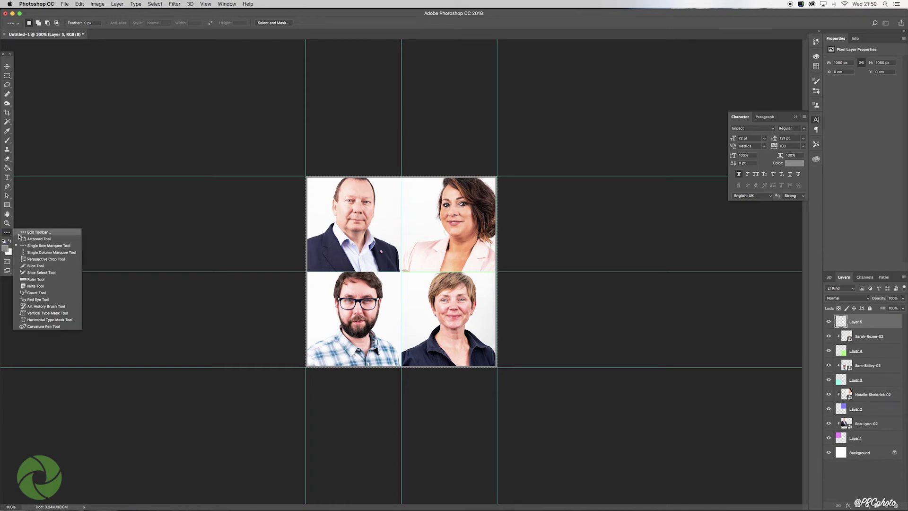
pyautogui.click(39, 245)
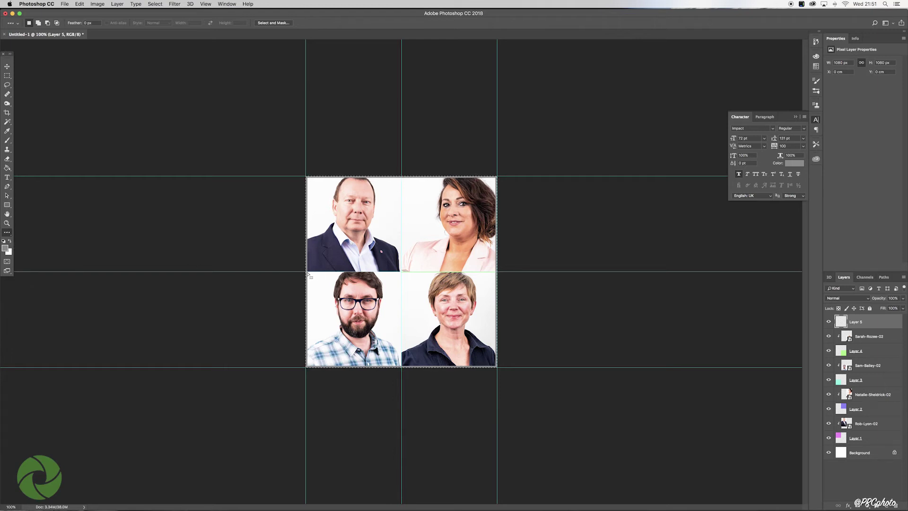
pyautogui.moveTo(308, 273); pyautogui.dragTo(306, 272)
pyautogui.rightClick(320, 273)
pyautogui.click(340, 363)
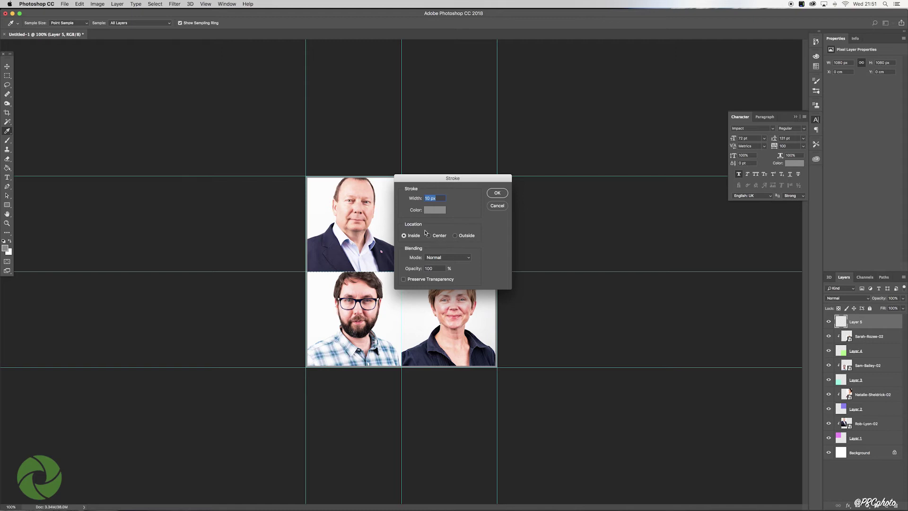
pyautogui.click(429, 236)
pyautogui.click(497, 194)
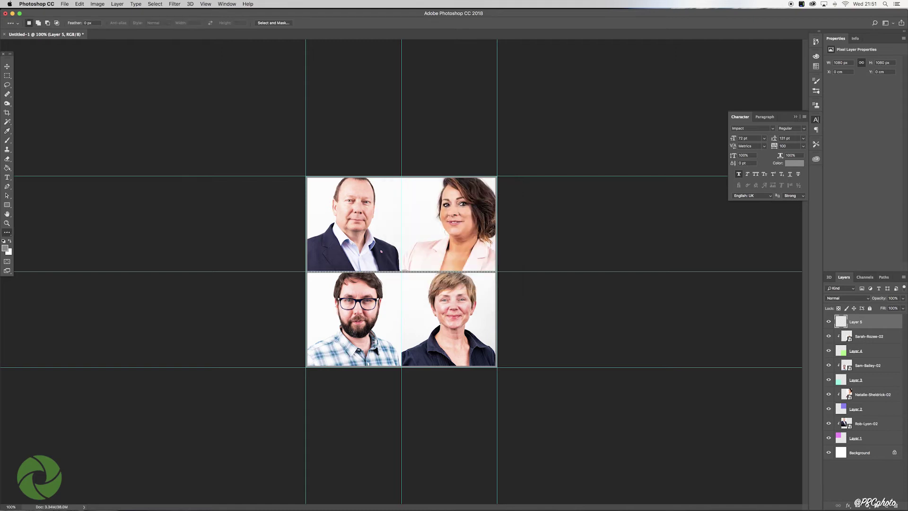
# - Select a single pixel column on the middle vertical guide and give it a 10 px grey centre stroke
pyautogui.click(11, 235)
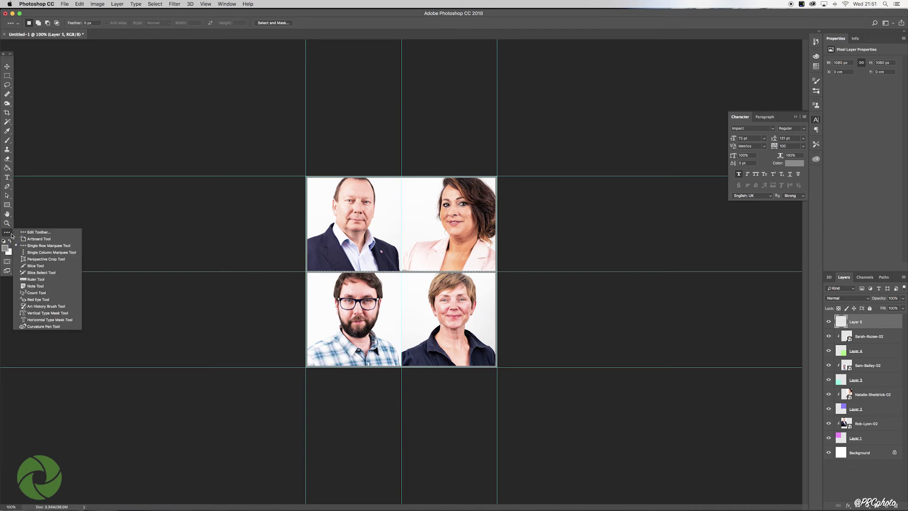
pyautogui.click(35, 252)
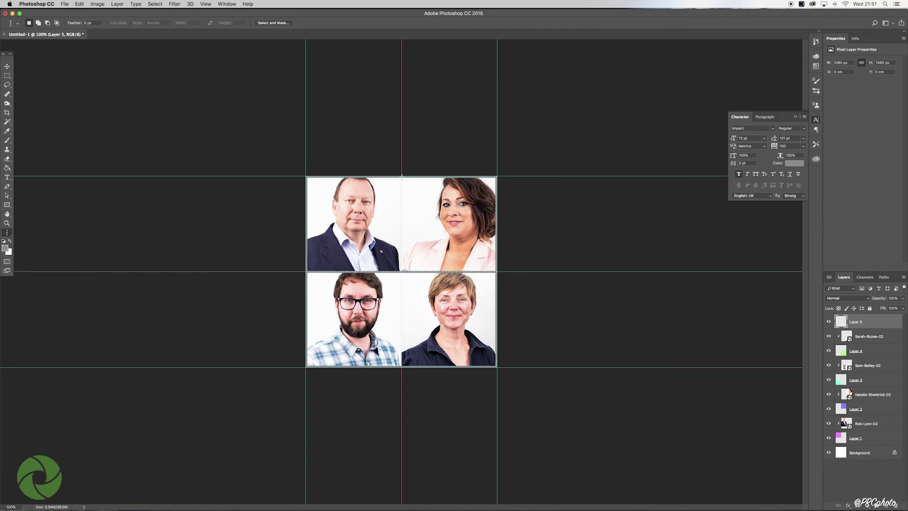
pyautogui.click(401, 180)
pyautogui.rightClick(402, 190)
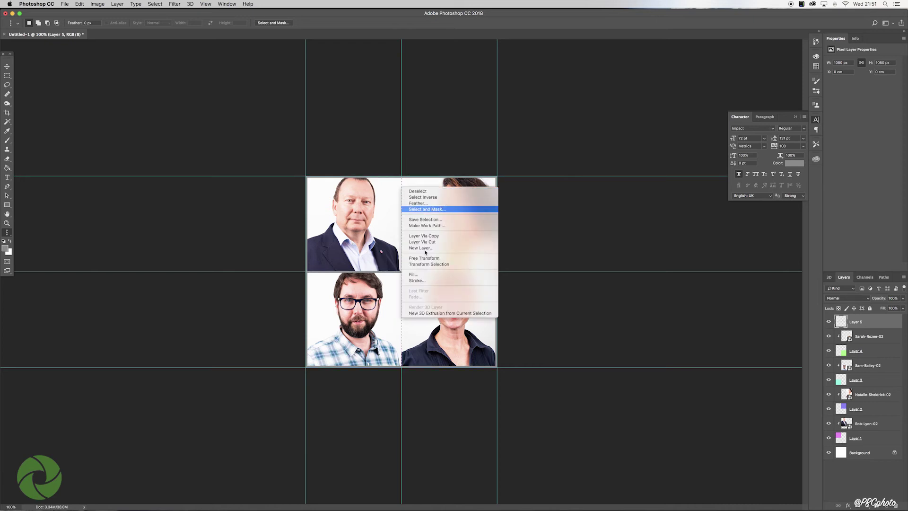
pyautogui.click(417, 281)
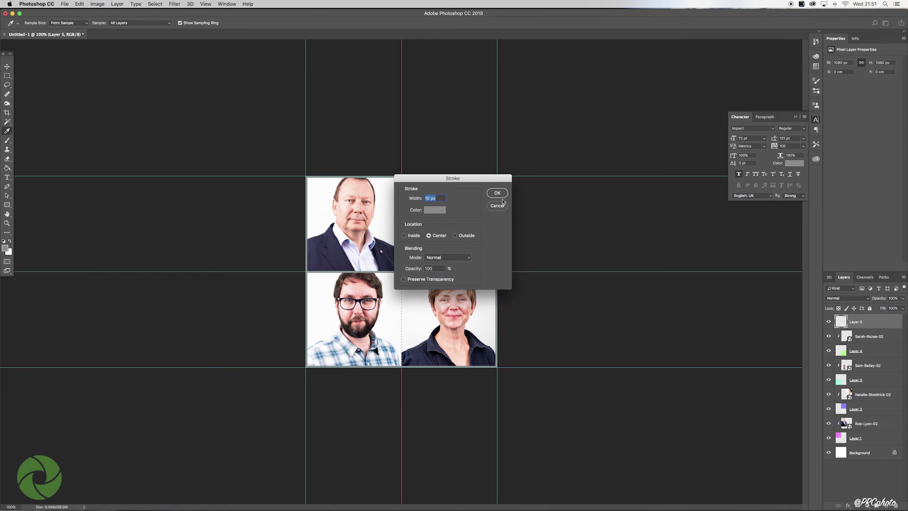
pyautogui.click(497, 194)
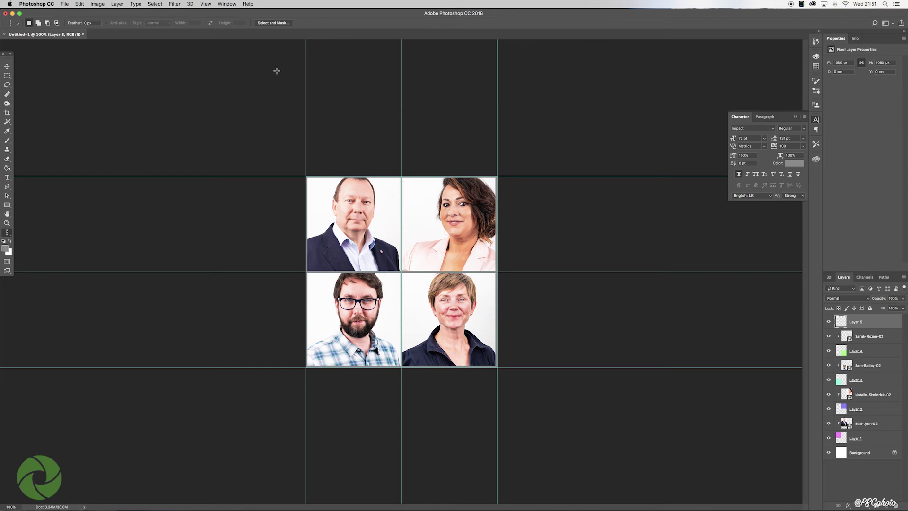
# - Turn off Guides under View > Show to reveal the finished collage
pyautogui.click(205, 5)
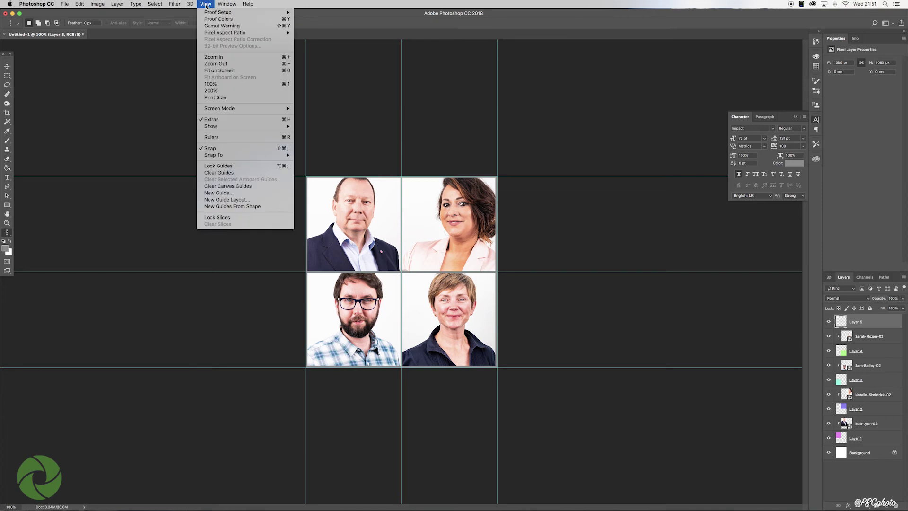
pyautogui.moveTo(265, 131)
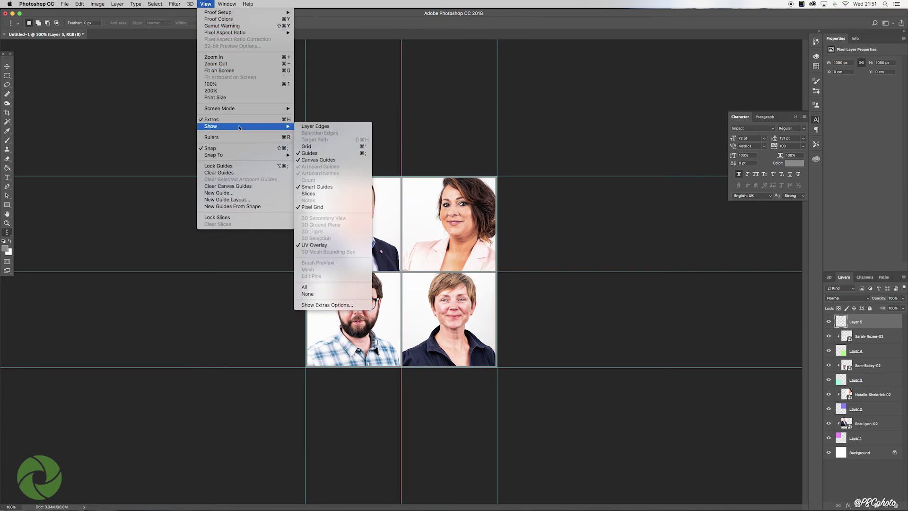
pyautogui.click(310, 154)
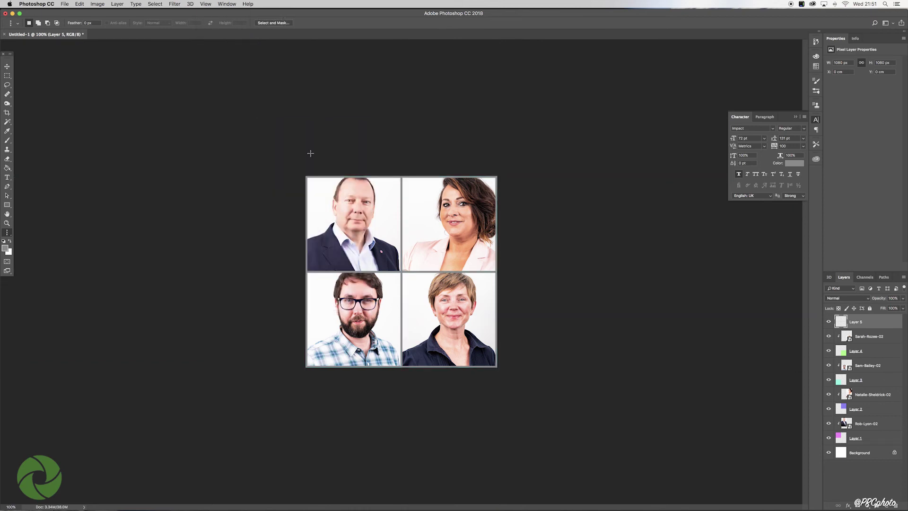